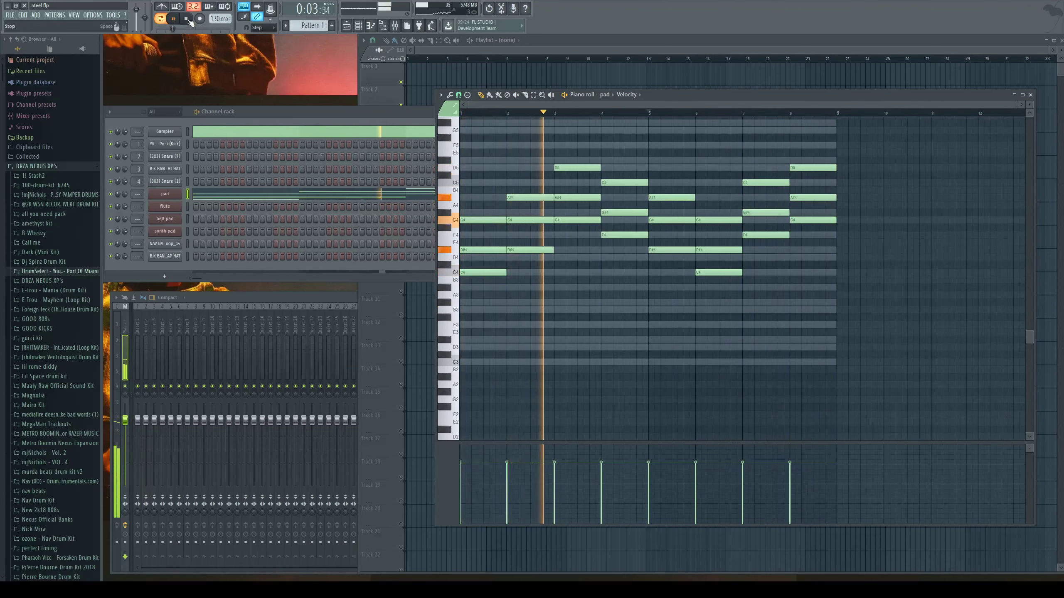
Save the project Steel.flp and stop the pad pattern's playback
key(ctrl+s)
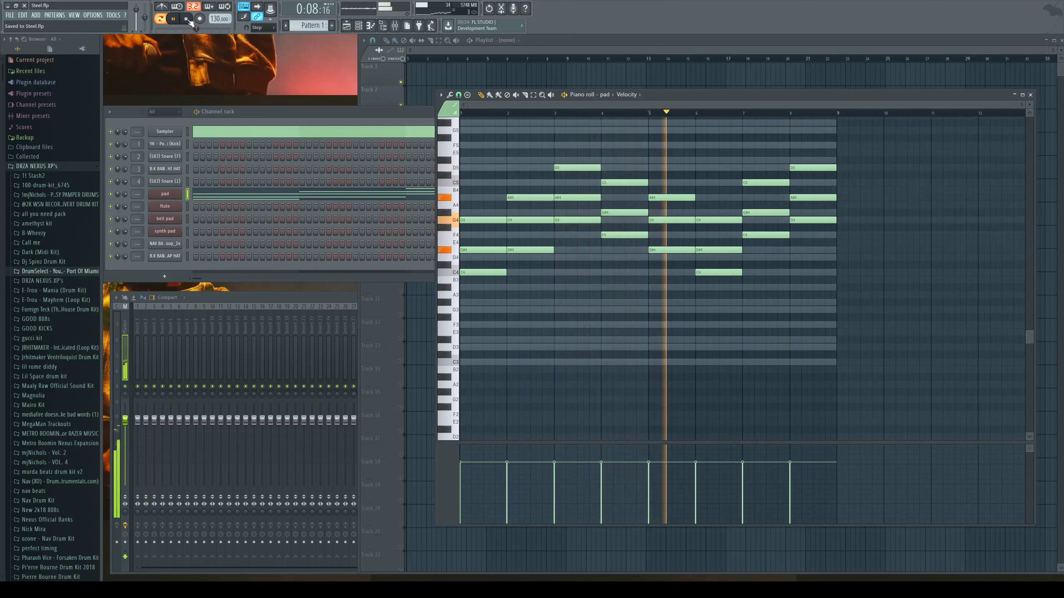
click(190, 21)
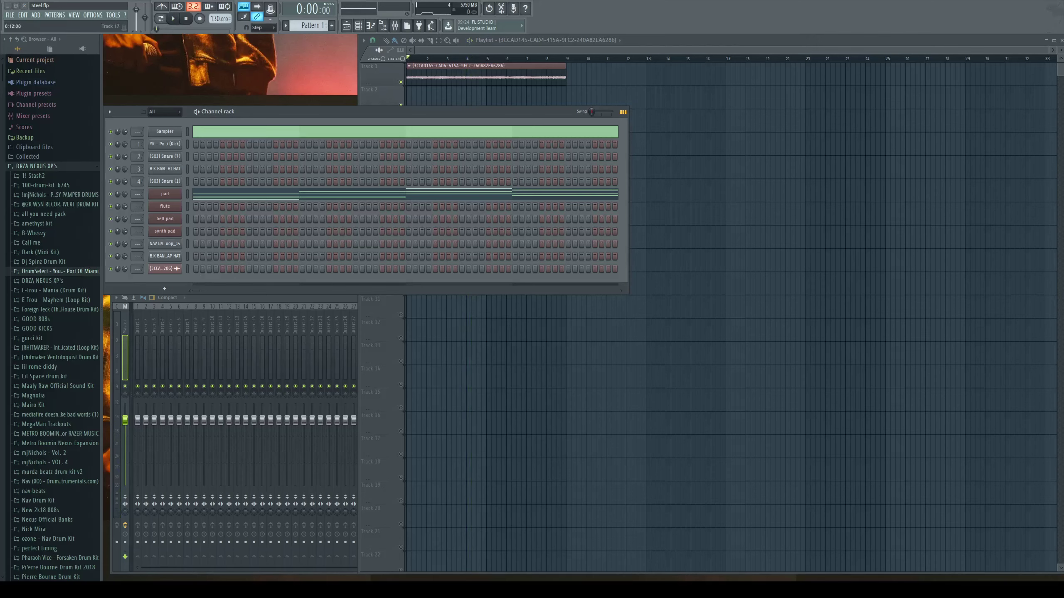
Paste the pad's chord notes into the flute channel and open the flute's piano roll
click(188, 205)
key(ctrl+v)
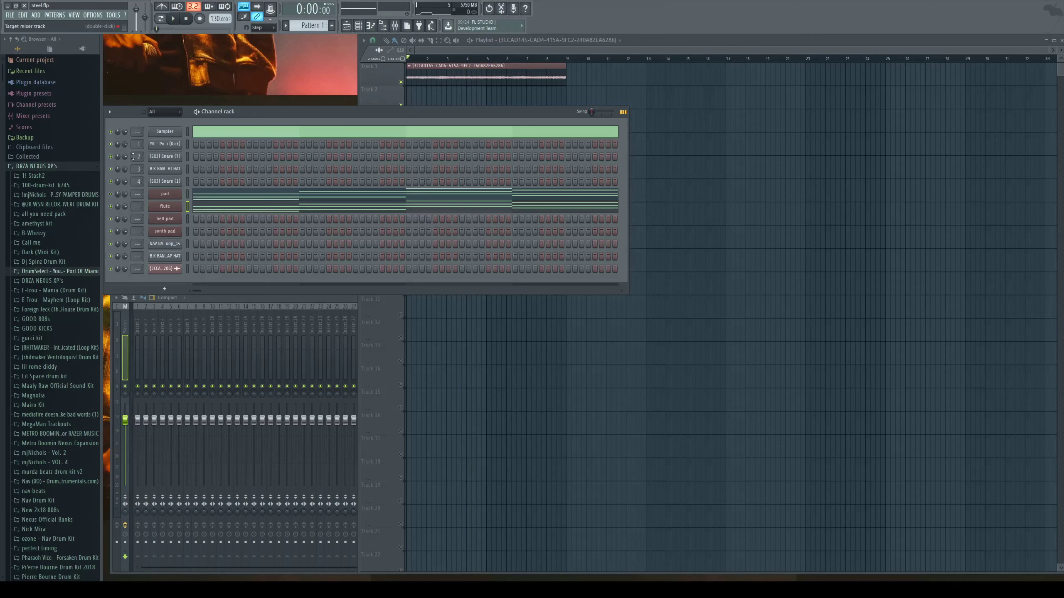
click(240, 208)
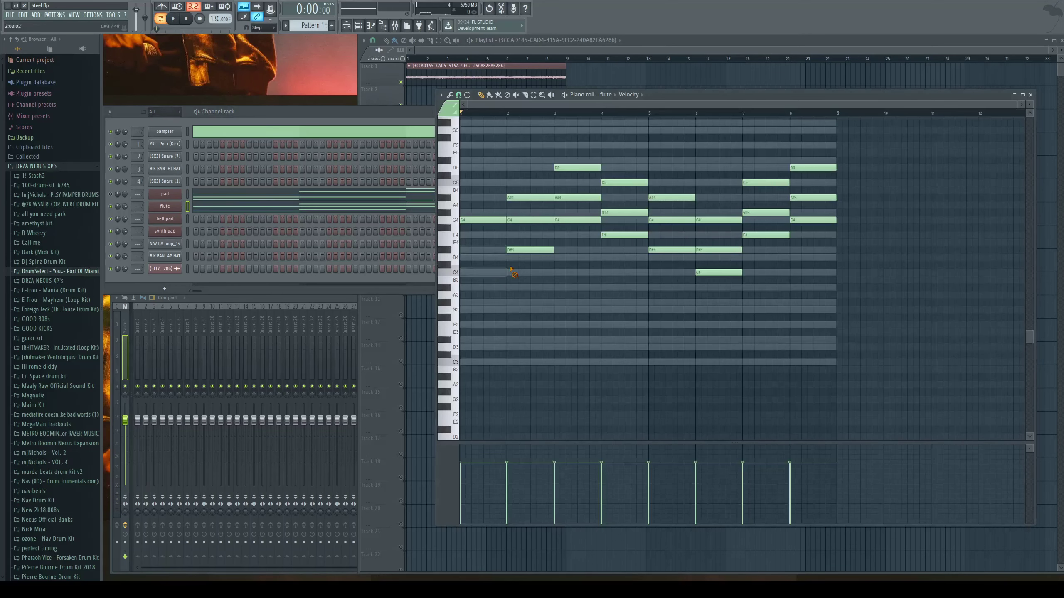
Delete the lower notes of the flute chords so only the top note of each bar remains, and close the piano roll
right_click(514, 250)
key(space)
right_click(528, 220)
right_click(576, 220)
right_click(586, 198)
right_click(607, 212)
right_click(614, 235)
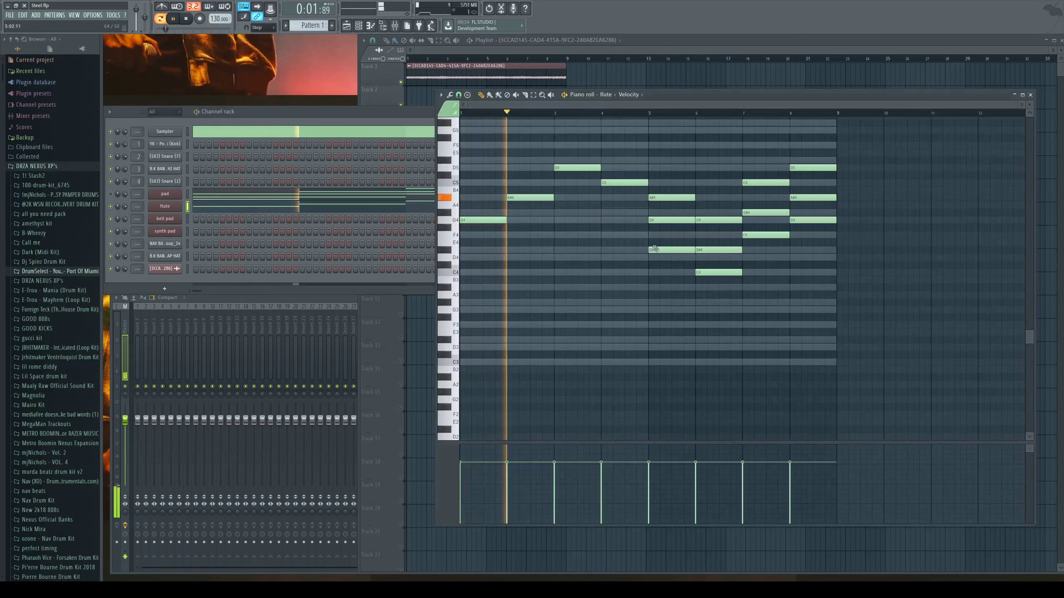
right_click(654, 251)
right_click(670, 220)
right_click(718, 250)
right_click(719, 272)
right_click(765, 213)
right_click(766, 235)
right_click(813, 198)
right_click(813, 220)
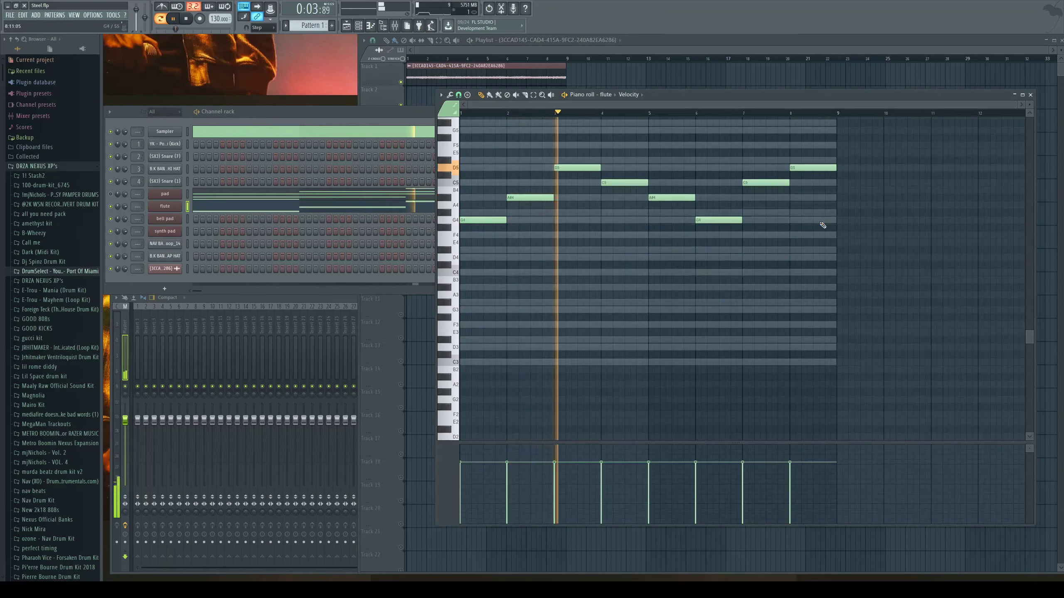
click(1030, 95)
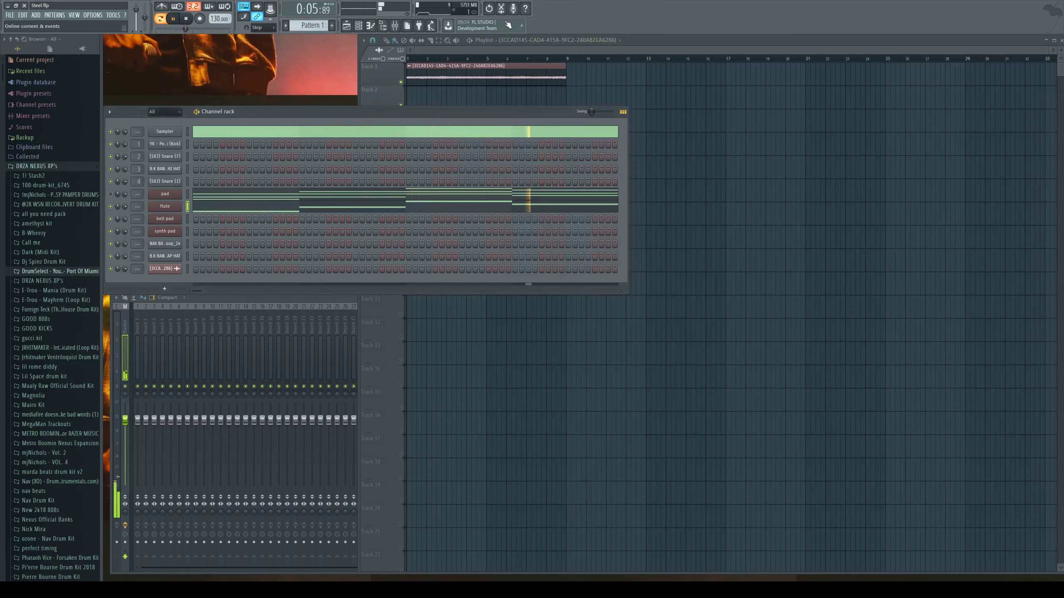
Record the flute pattern from the master into Edison, send the take to playlist track 2, and close Edison
click(505, 7)
key(Delete)
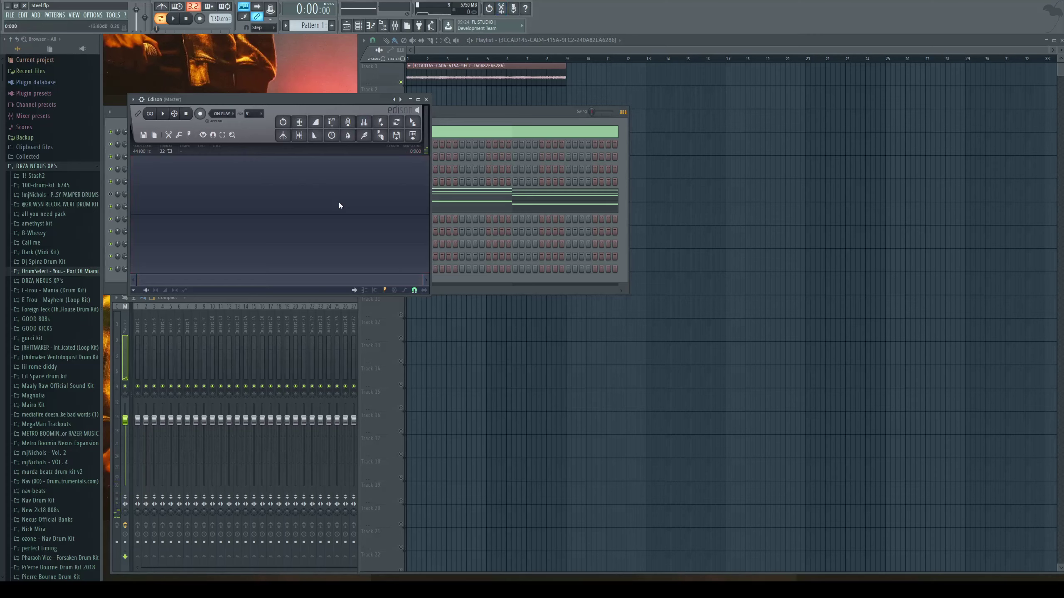
click(200, 113)
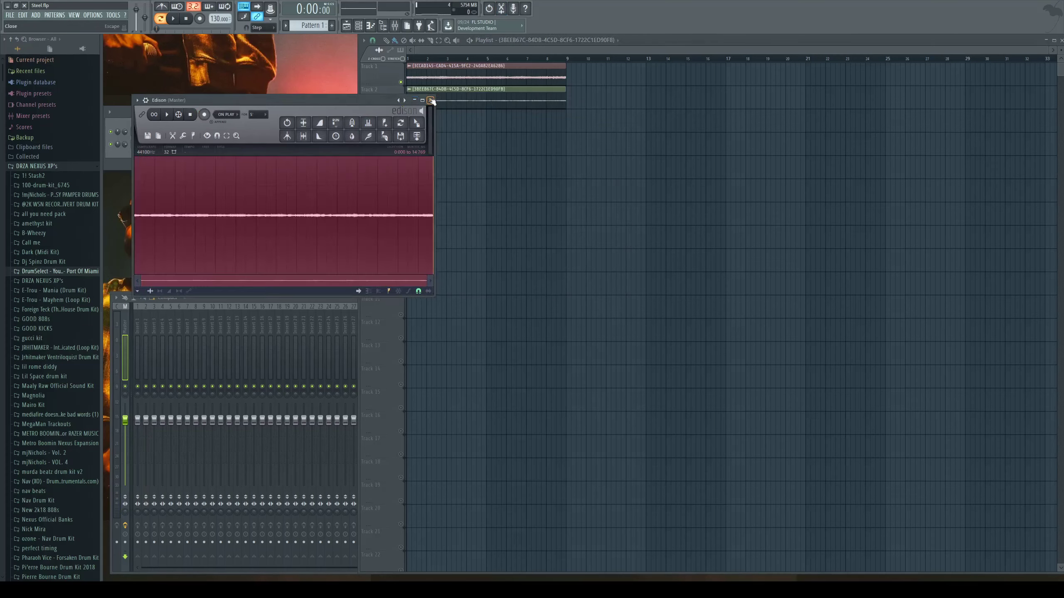
click(430, 100)
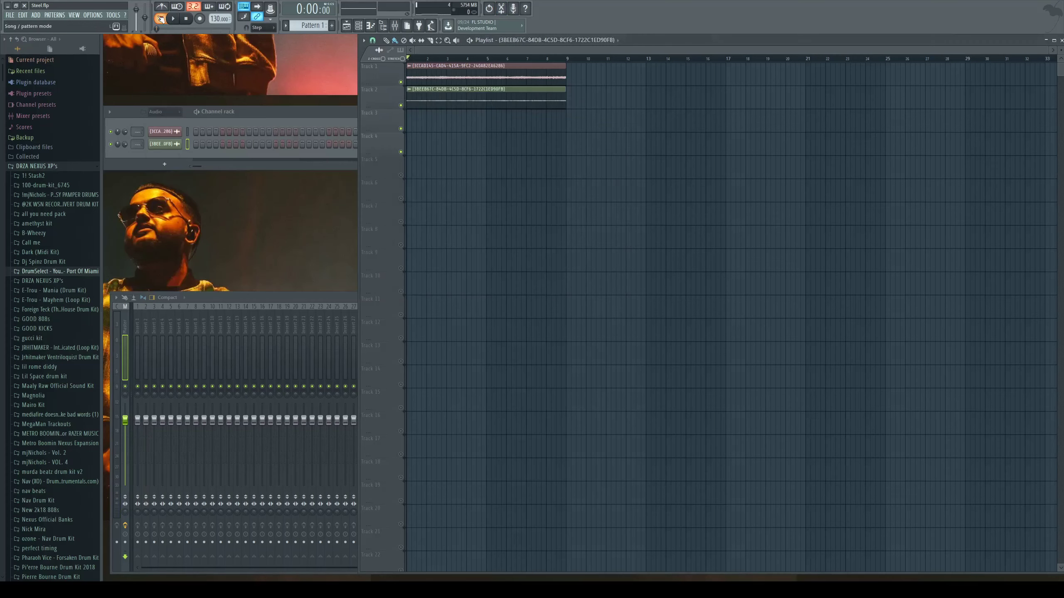
Show all channels in the channel rack and paste the chord notes into the bell pad channel
click(163, 113)
click(161, 122)
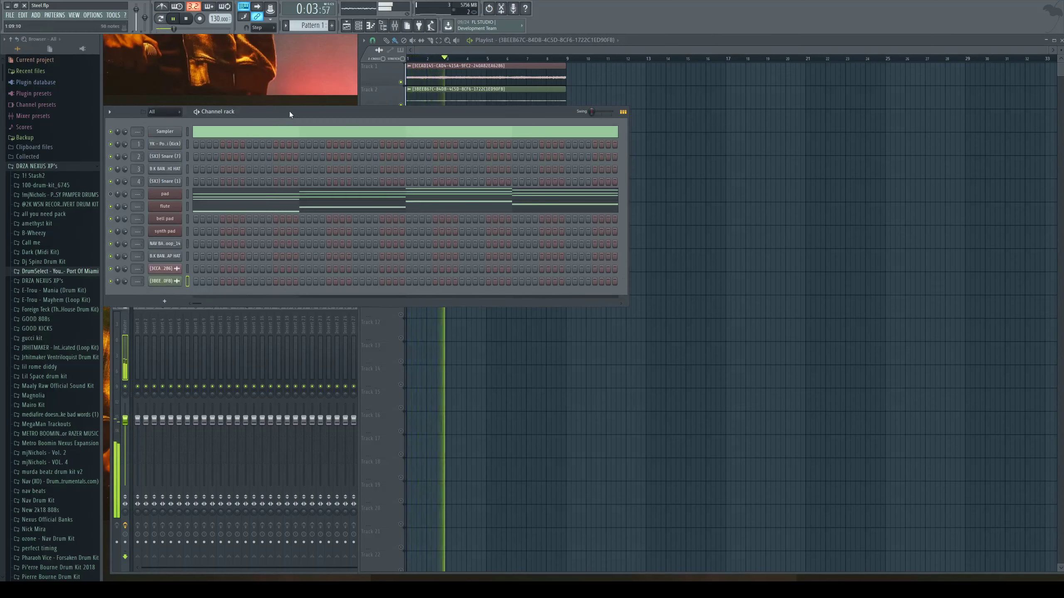
drag(289, 113, 284, 123)
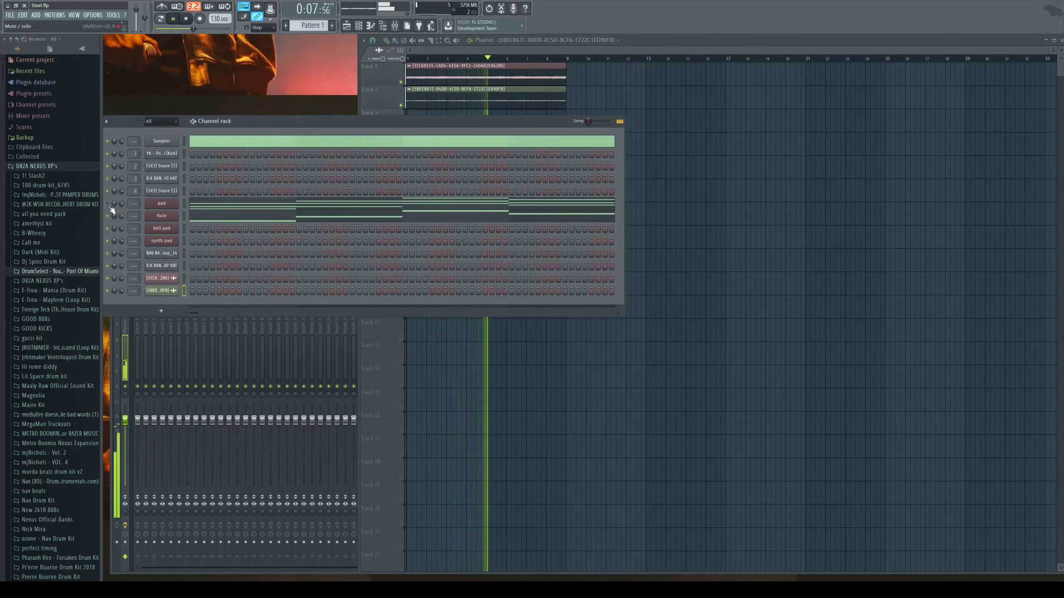
click(183, 229)
key(ctrl+v)
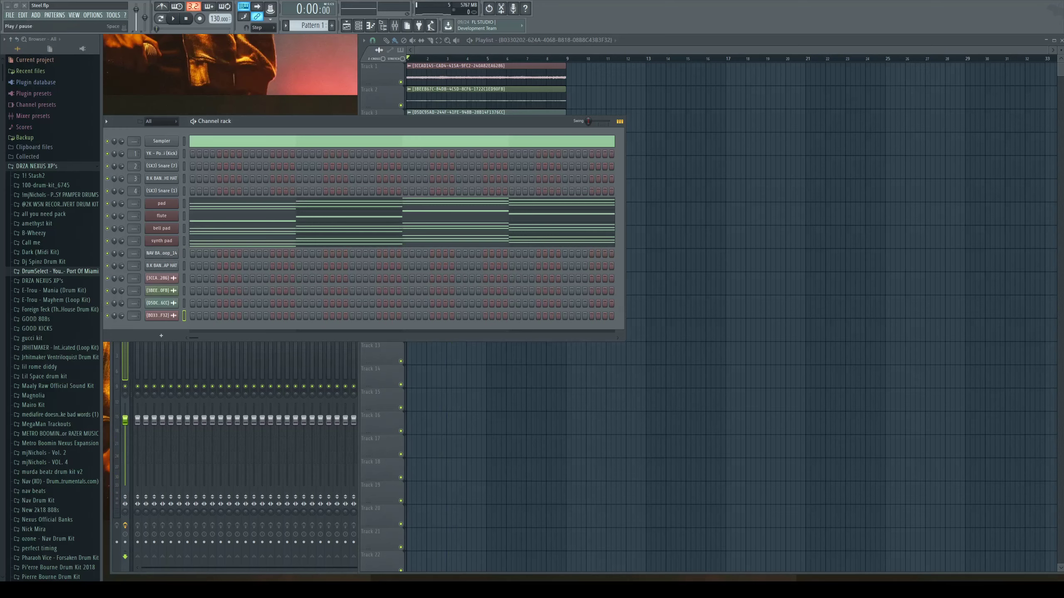
Play back the four recorded playlist clips, and delete the pad, flute, bell pad and synth pad channels
click(173, 18)
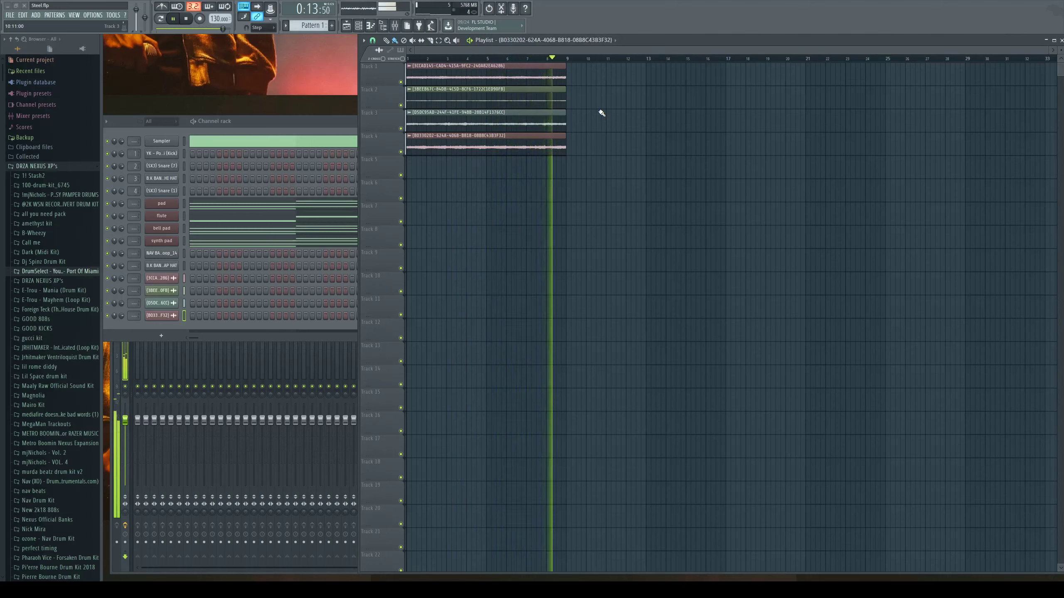
click(187, 19)
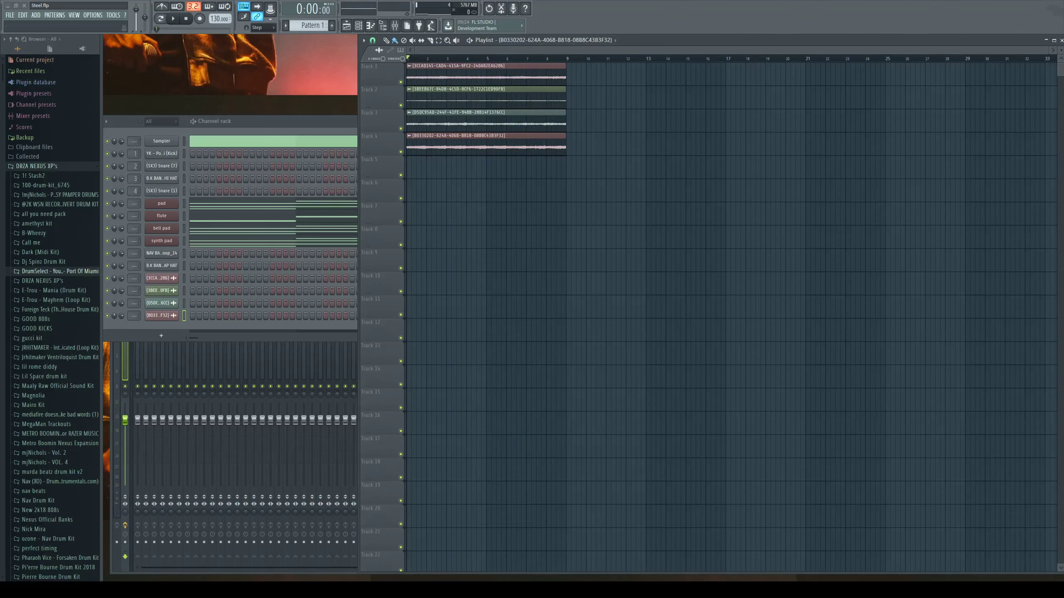
drag(183, 203, 183, 241)
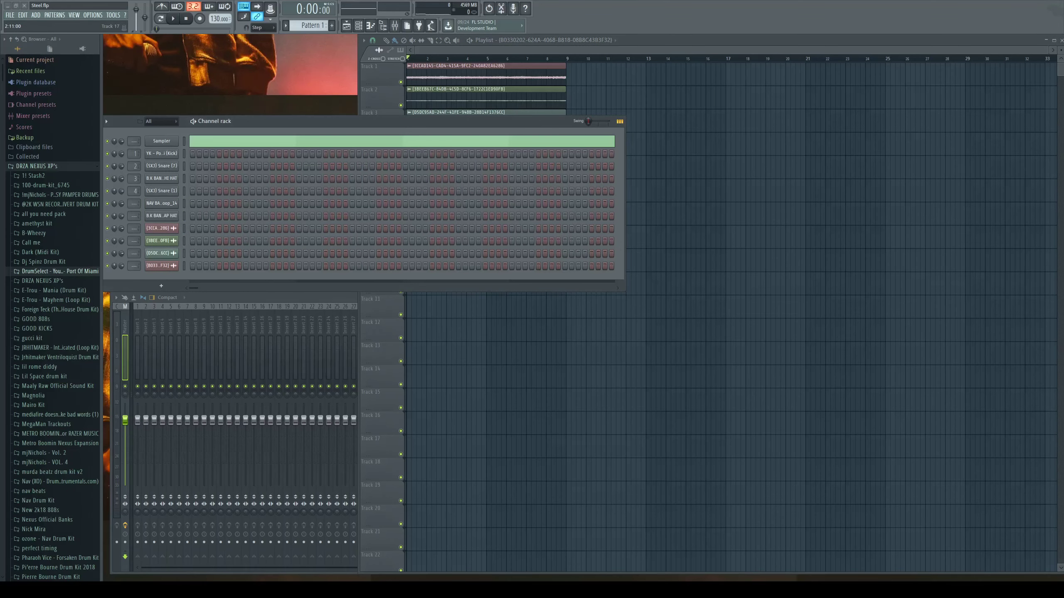
Add Snare (7) hits on steps 9, 25, 41 and 57 of Pattern 1
key(space)
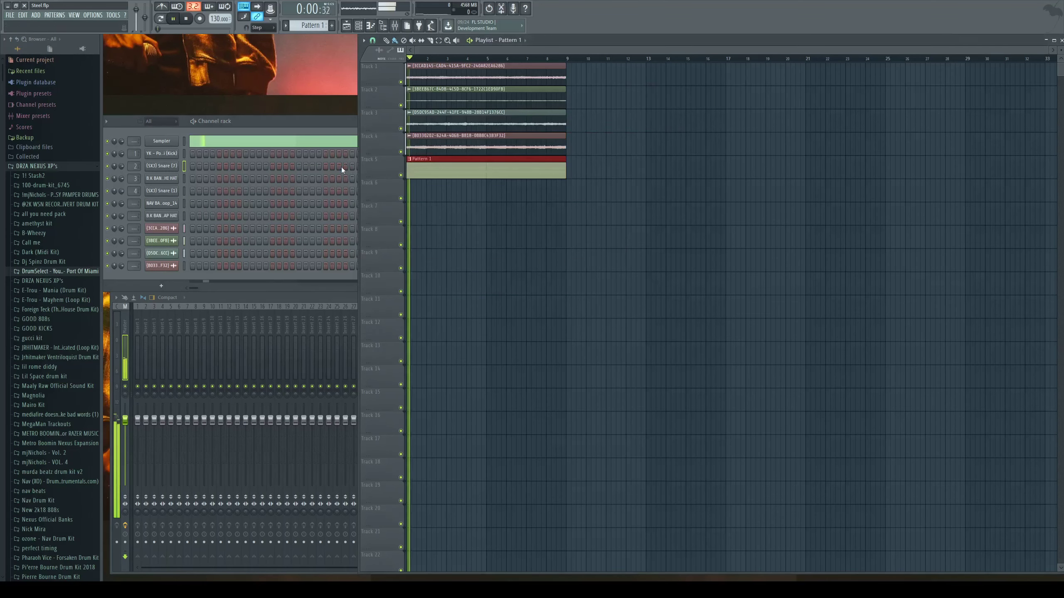
click(257, 175)
key(space)
click(243, 164)
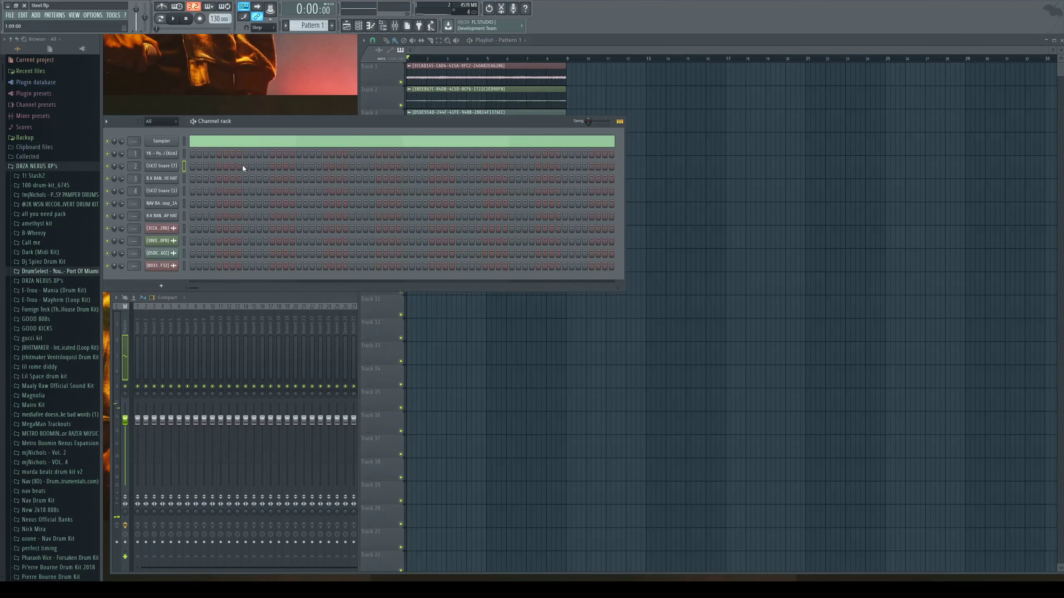
key(space)
click(245, 166)
click(352, 166)
click(458, 165)
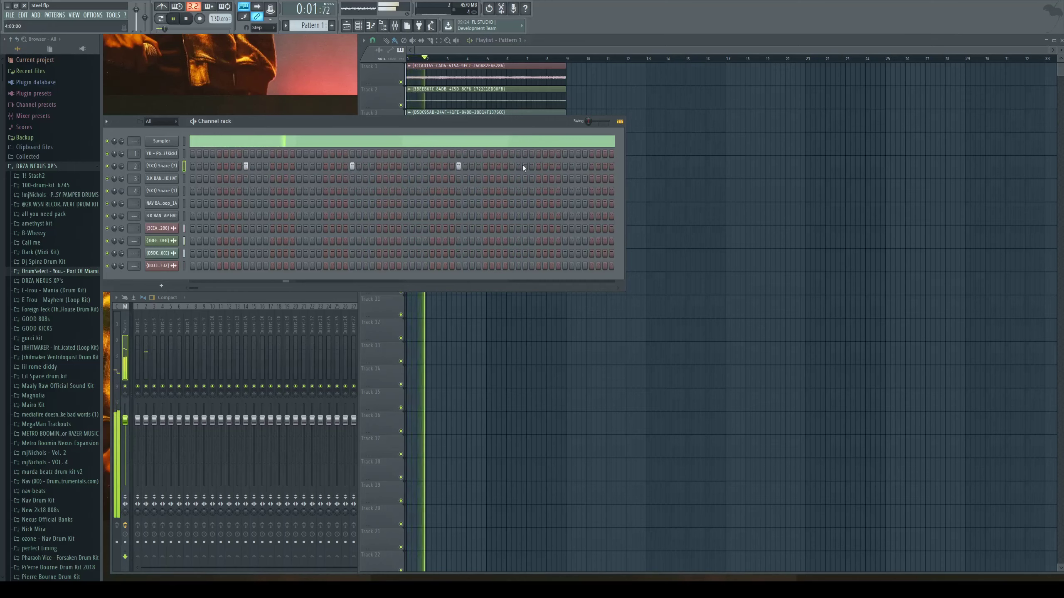
click(564, 166)
Duplicate the four Snare (7) hits in the piano roll and align the copies with bars 5 to 8
key(F7)
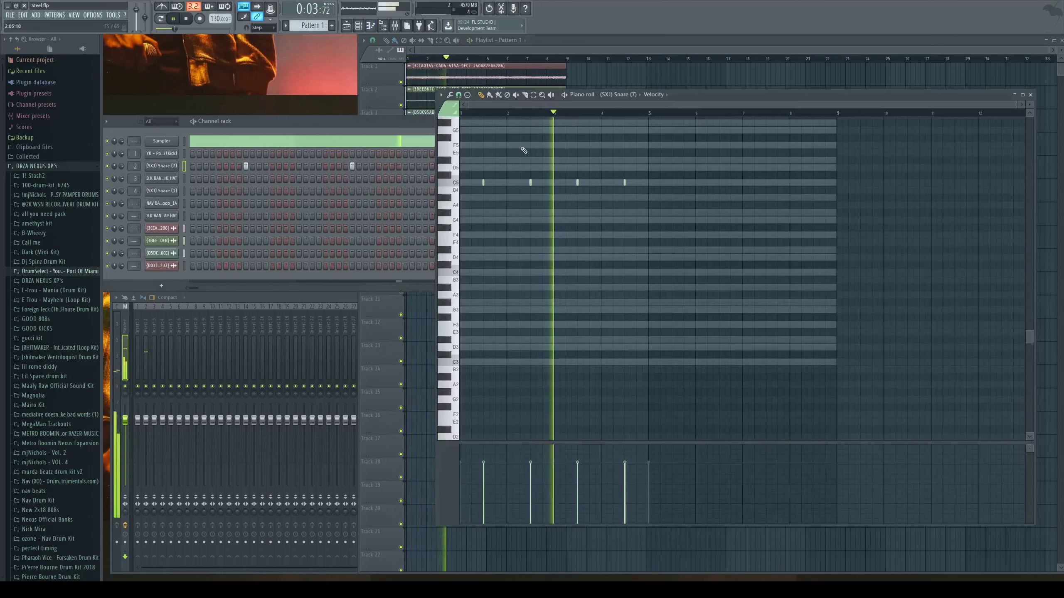
key(ctrl+a)
key(ctrl+b)
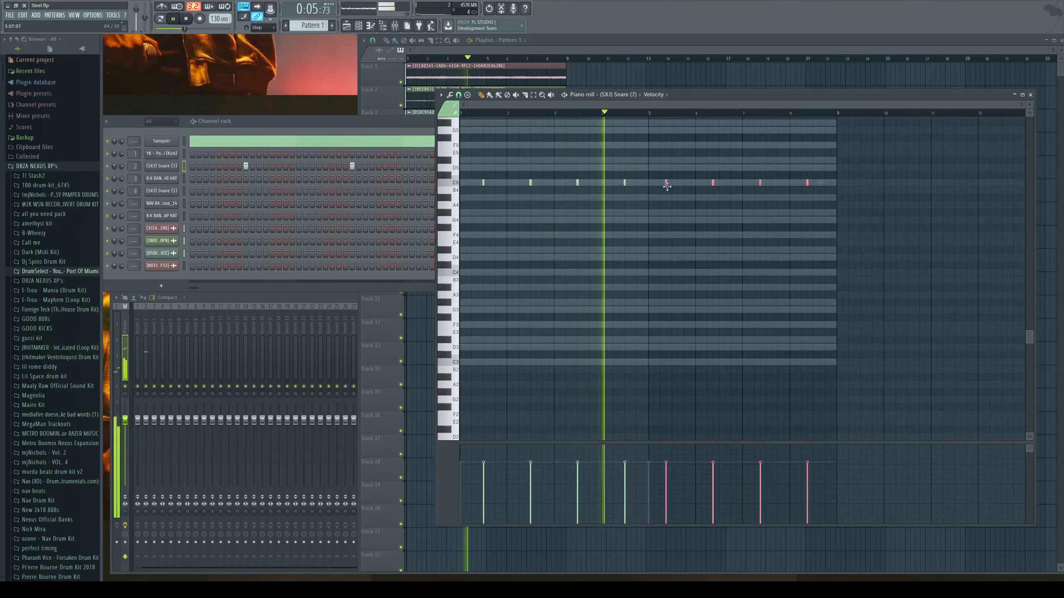
drag(666, 187, 672, 187)
Add Snare (1) hits on steps 15, 19, 47 and 51
click(286, 187)
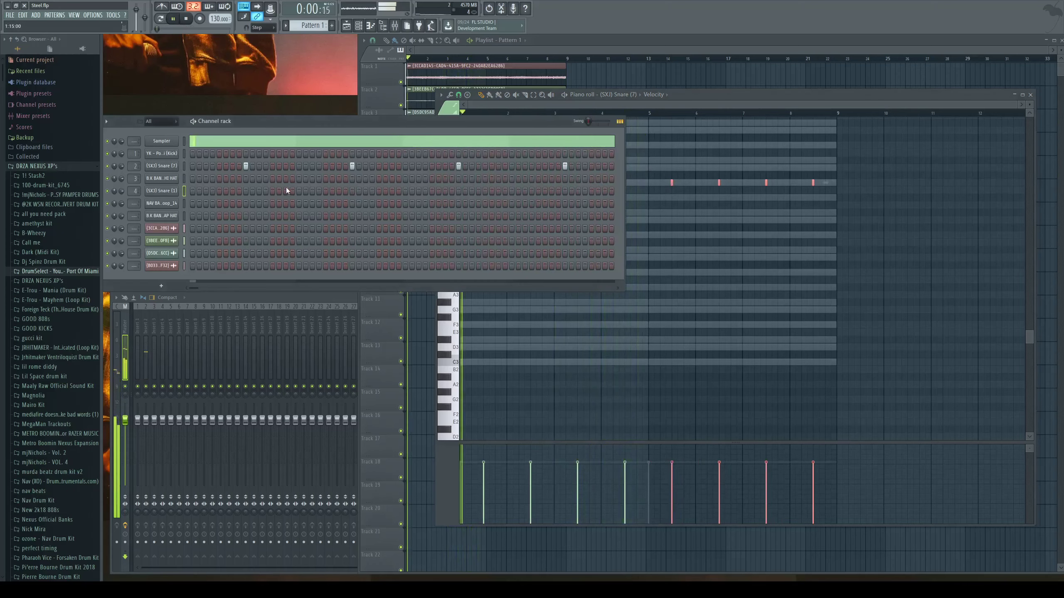
click(286, 191)
click(312, 191)
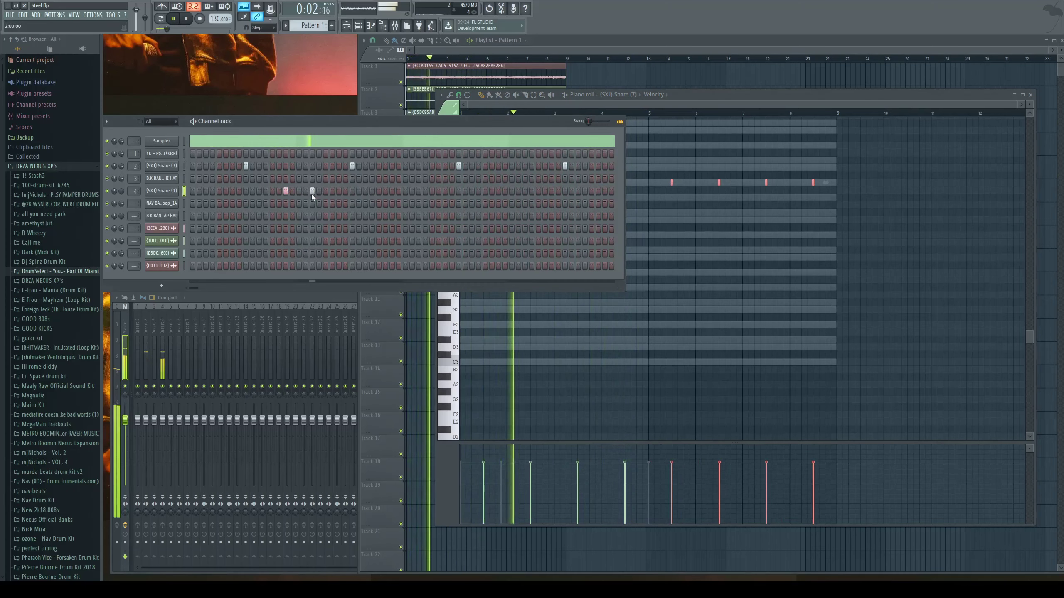
click(498, 190)
click(525, 191)
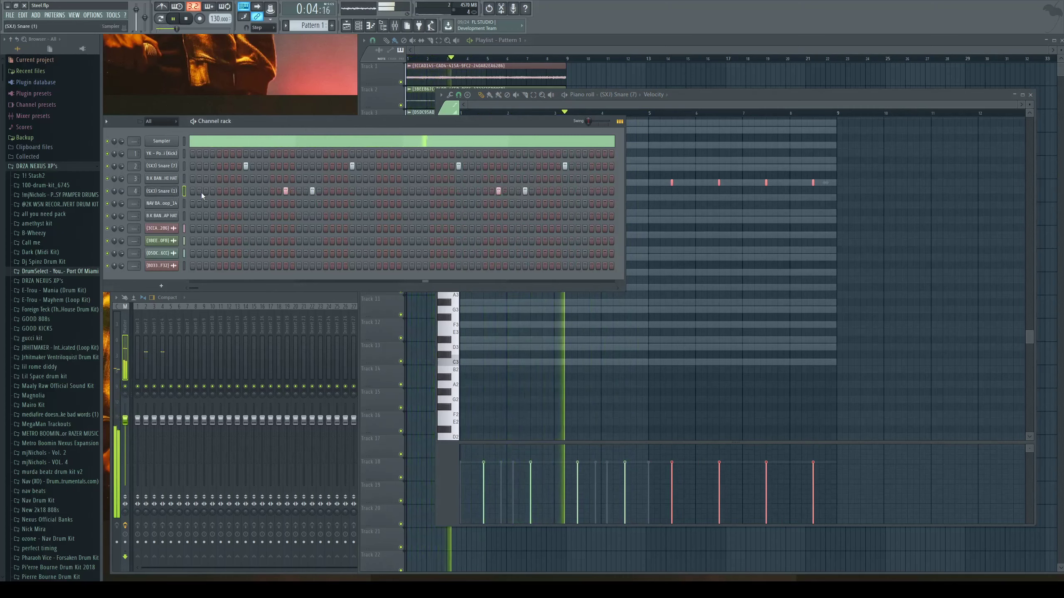
Duplicate the four Snare (1) hits into bars 5 to 8 in the piano roll and close it
key(F7)
key(ctrl+a)
key(ctrl+b)
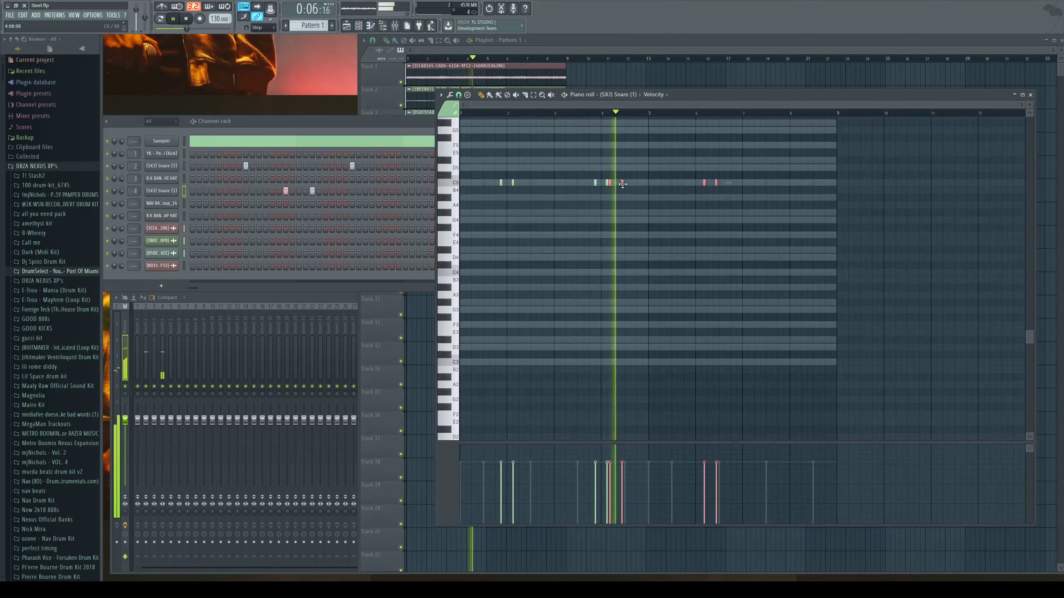
drag(622, 184, 703, 183)
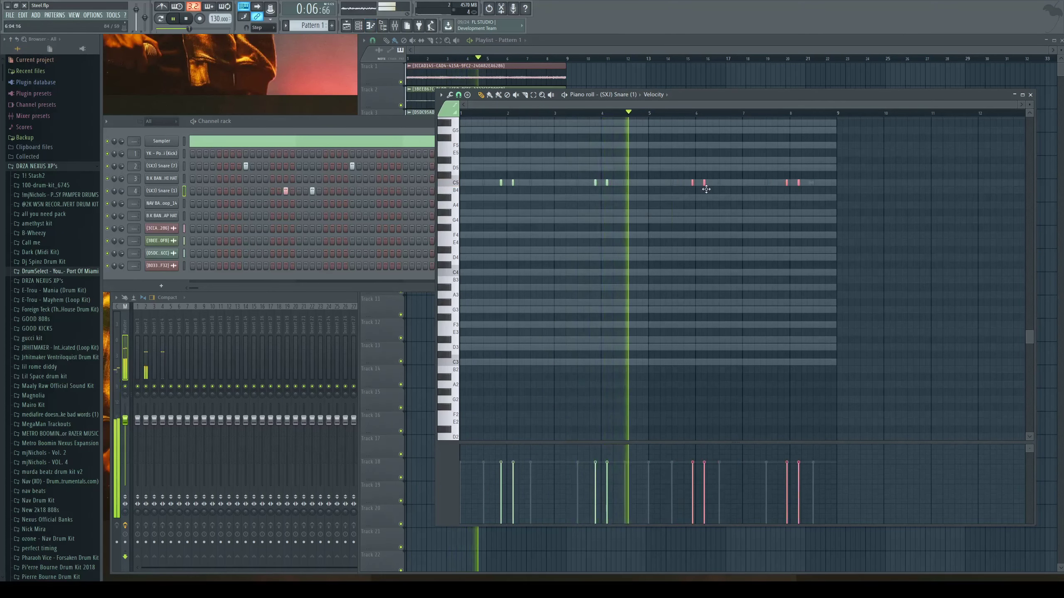
click(1031, 94)
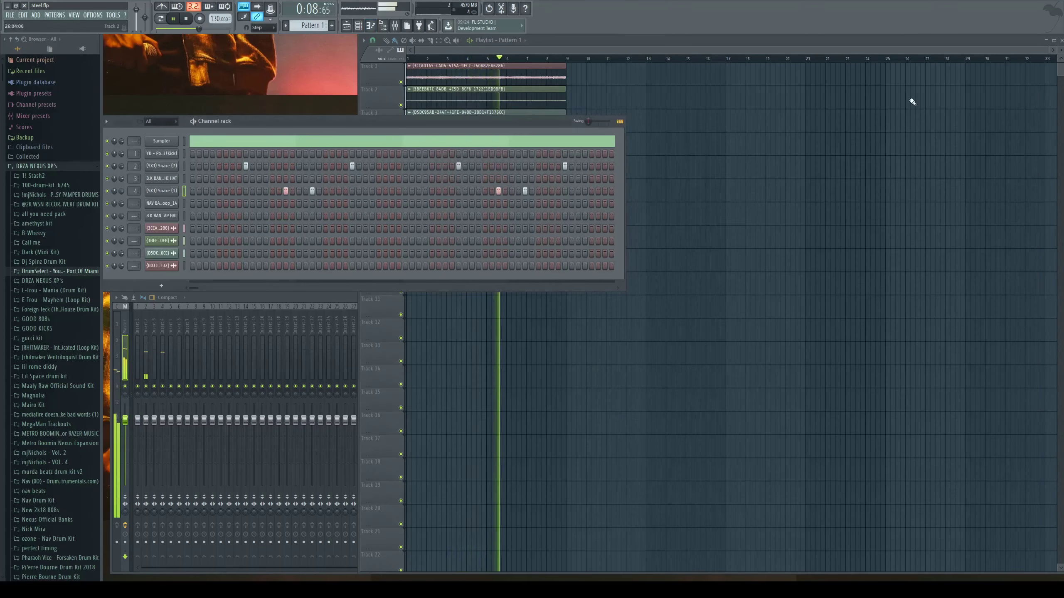
Fill the hi-hat channel of Pattern 1 with a hit on every second step
right_click(175, 178)
key(2)
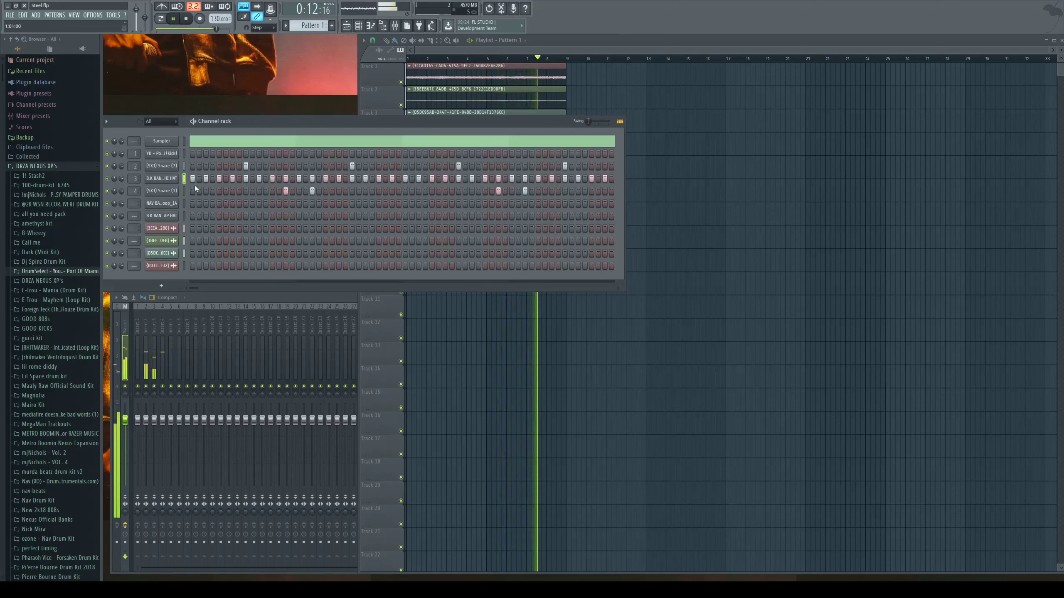
Place NAV BASS 1 - Loop_14 notes C4, D#4, G4 and F4 at the starts of bars 1 to 4
click(184, 204)
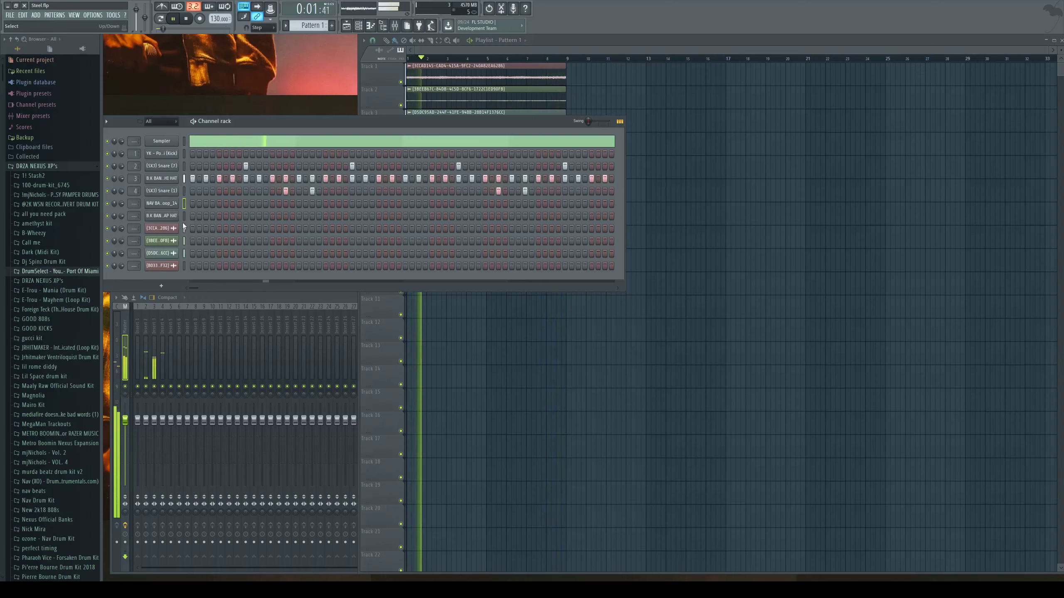
key(F7)
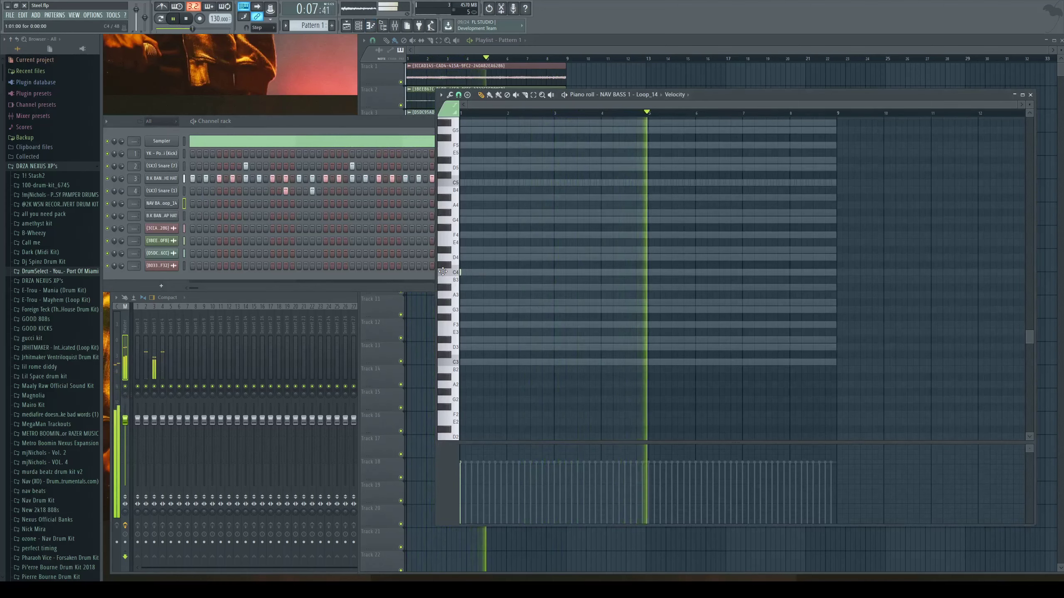
click(508, 250)
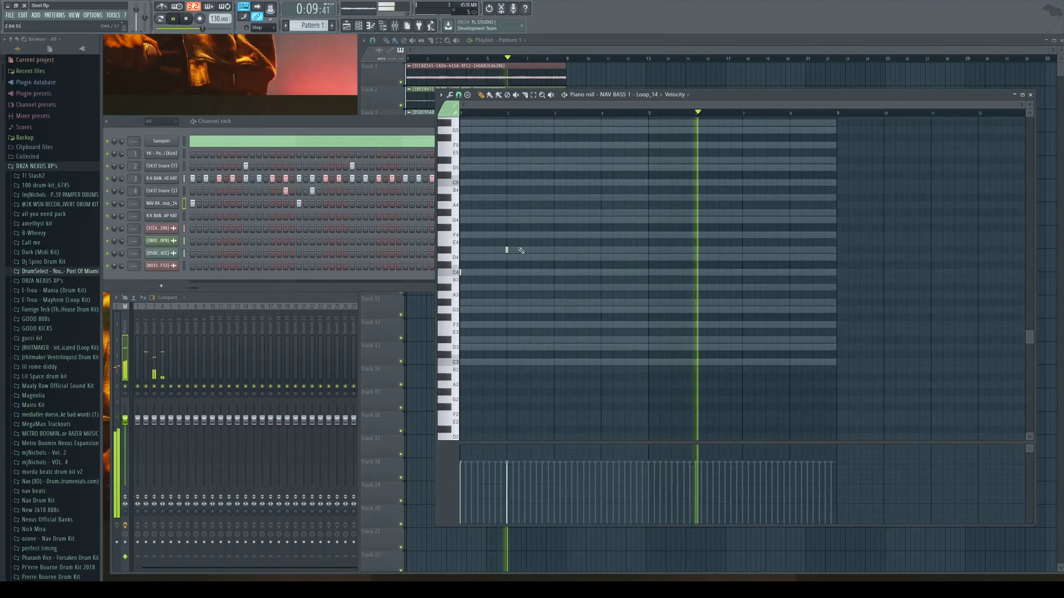
click(555, 220)
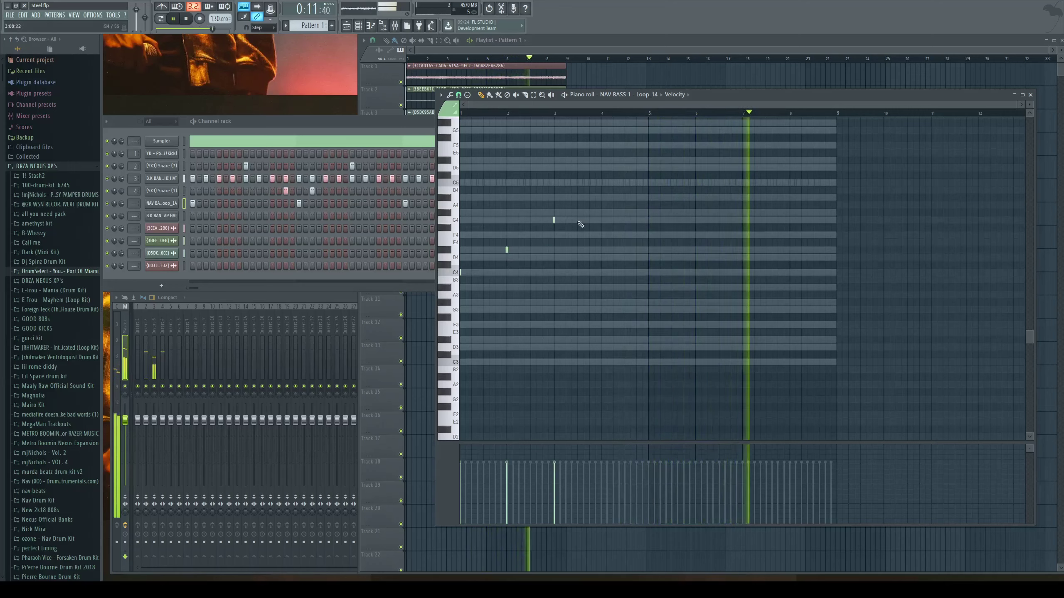
click(602, 235)
Duplicate the four bass notes, align the copies with bars 5 to 8, and close the piano roll
drag(641, 287, 422, 215)
key(ctrl+b)
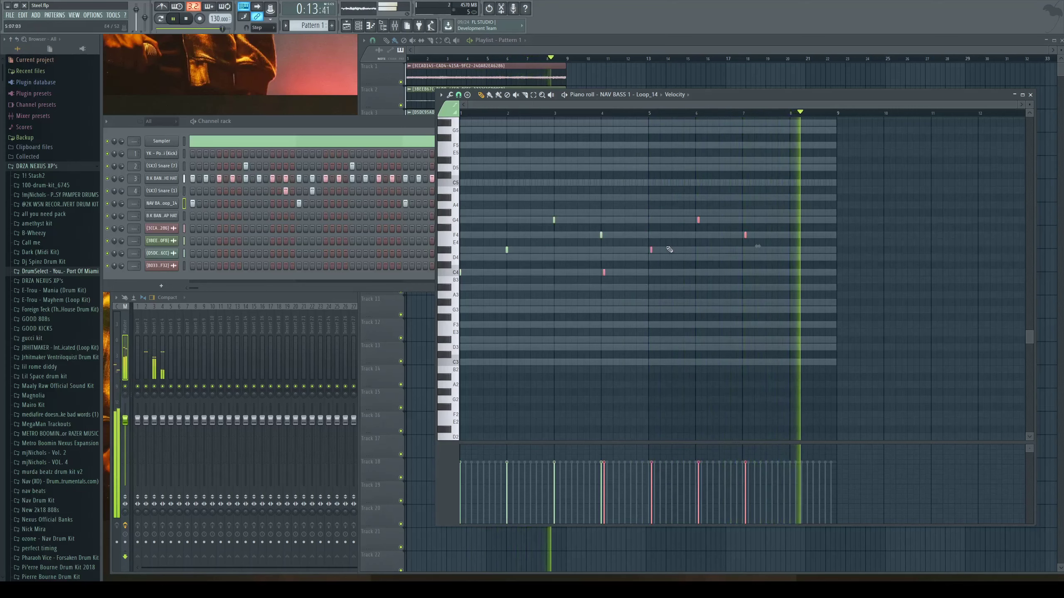
drag(651, 250, 695, 250)
ctrl+click(636, 291)
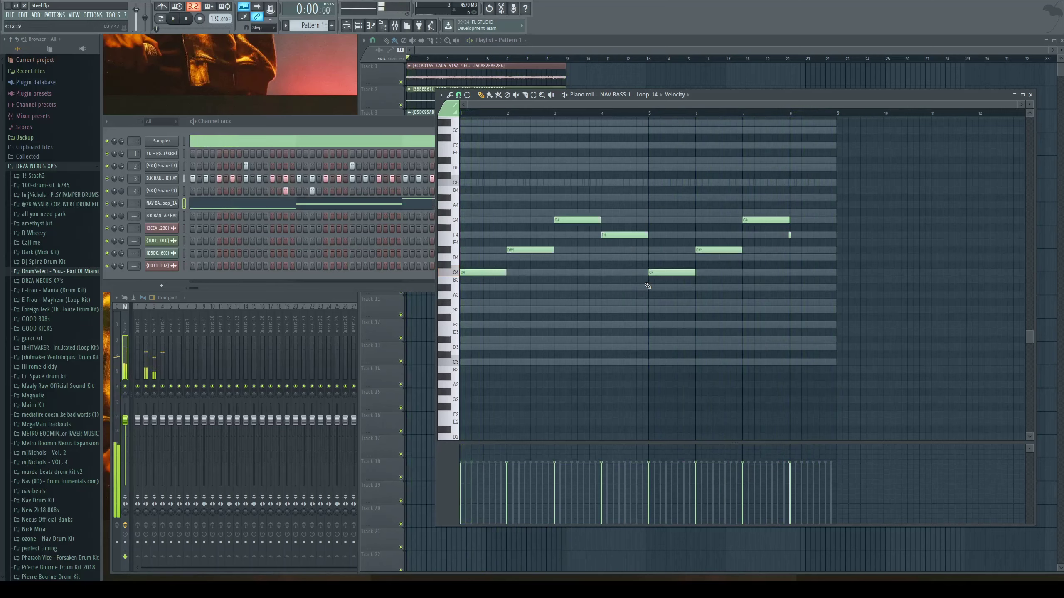
click(166, 301)
key(F7)
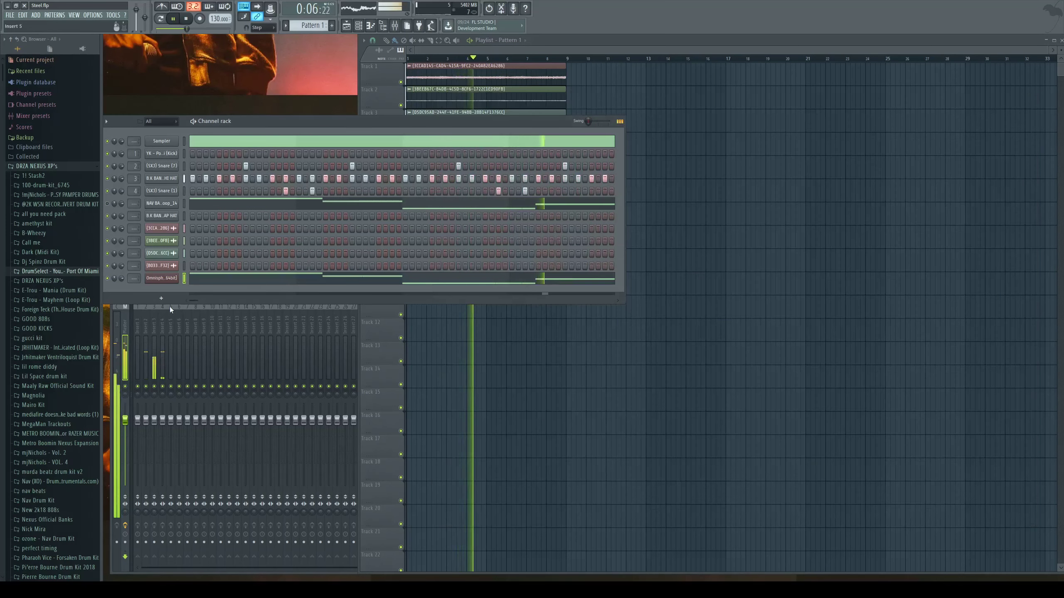
Move the Omnisphere channel up to just below Snare (1) and delete the NAV BASS 1 - Loop_14 channel
key(alt+Up)
key(alt+Up)
key(alt+Up)
key(alt+Up)
key(alt+Up)
key(alt+Up)
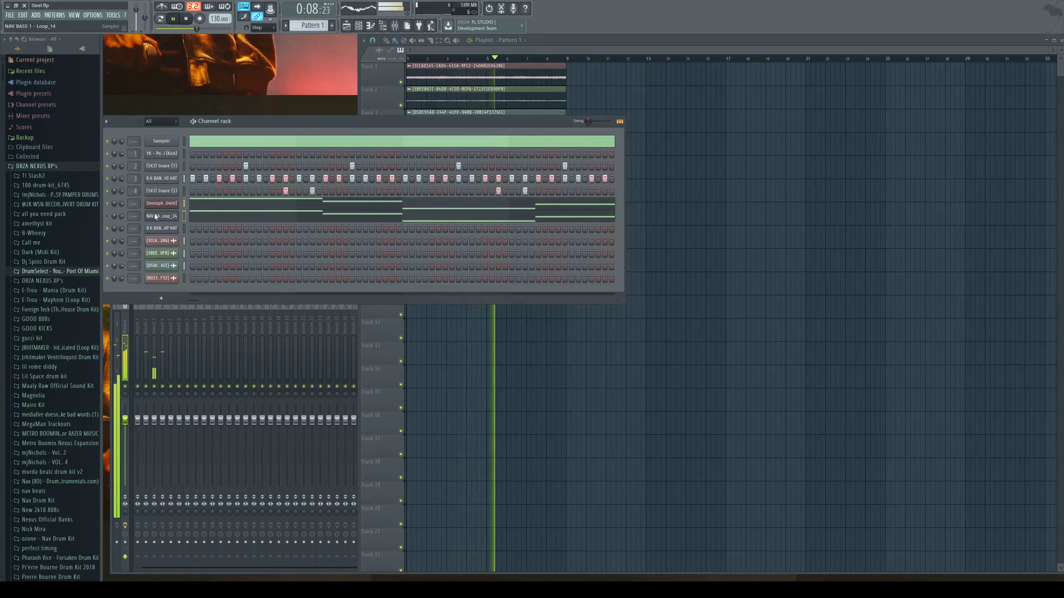
key(alt+Delete)
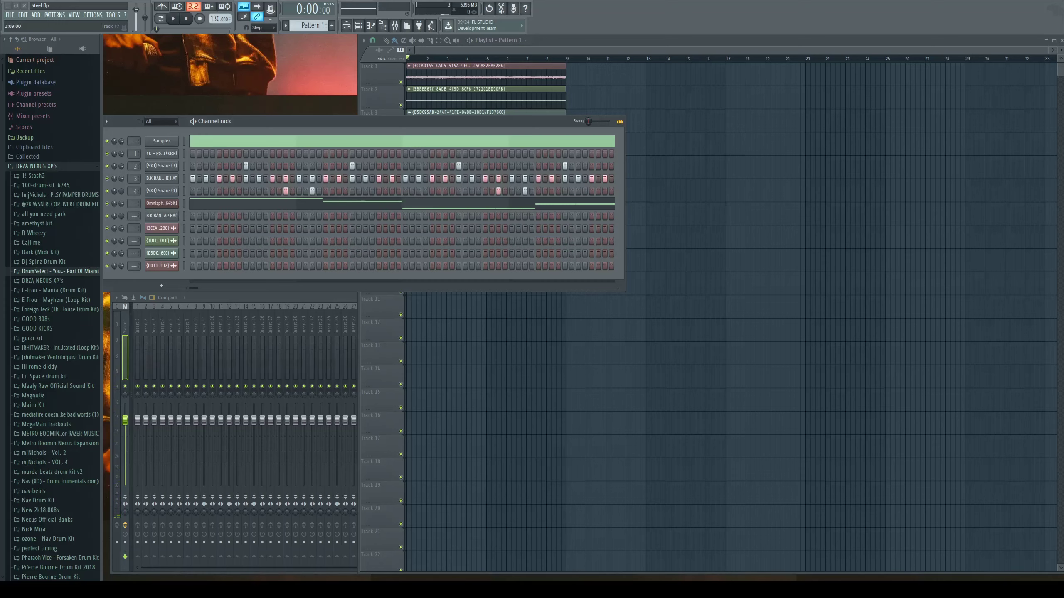
Slice the long C5 note of YK - PortOfMiami (Kick) at beat 4 of bar 1 in the piano roll
key(space)
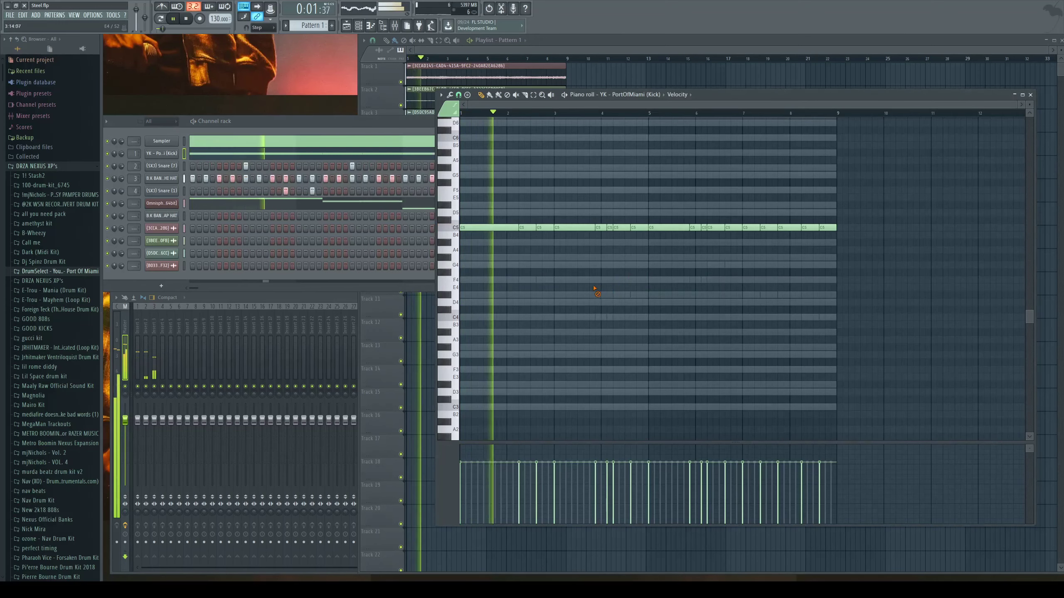
key(space)
drag(491, 106, 477, 106)
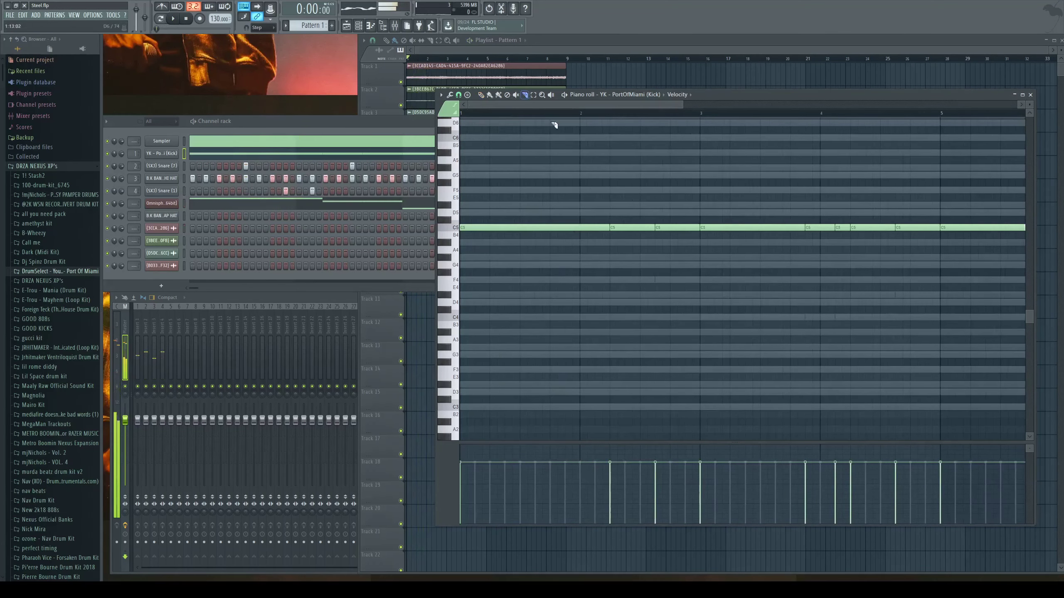
click(108, 204)
key(space)
click(589, 304)
scroll(580, 252, up, 3)
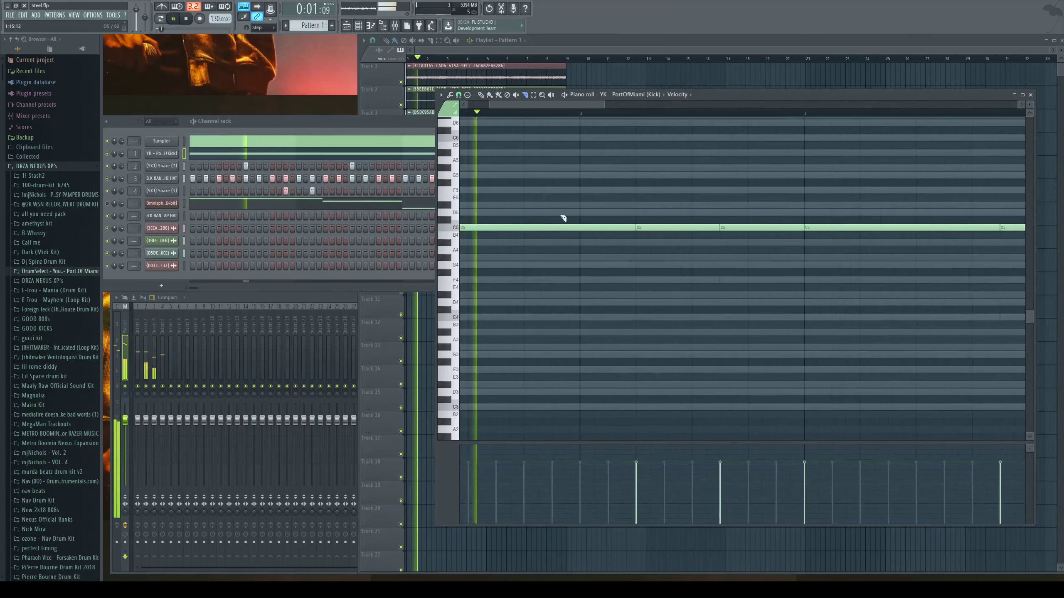
drag(552, 218, 552, 239)
key(space)
key(space)
key(ctrl+z)
drag(525, 218, 525, 242)
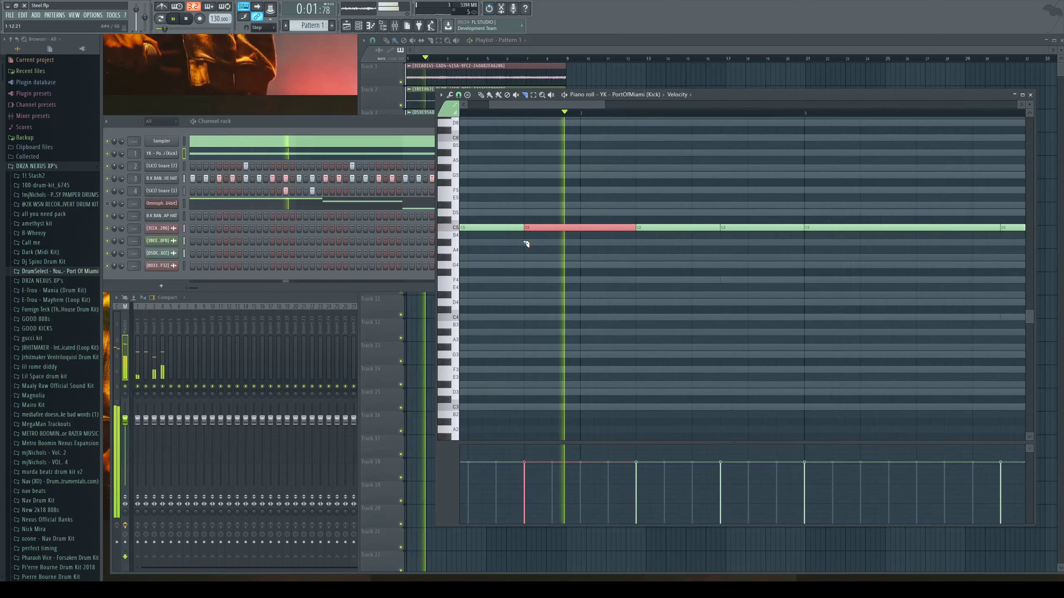
key(space)
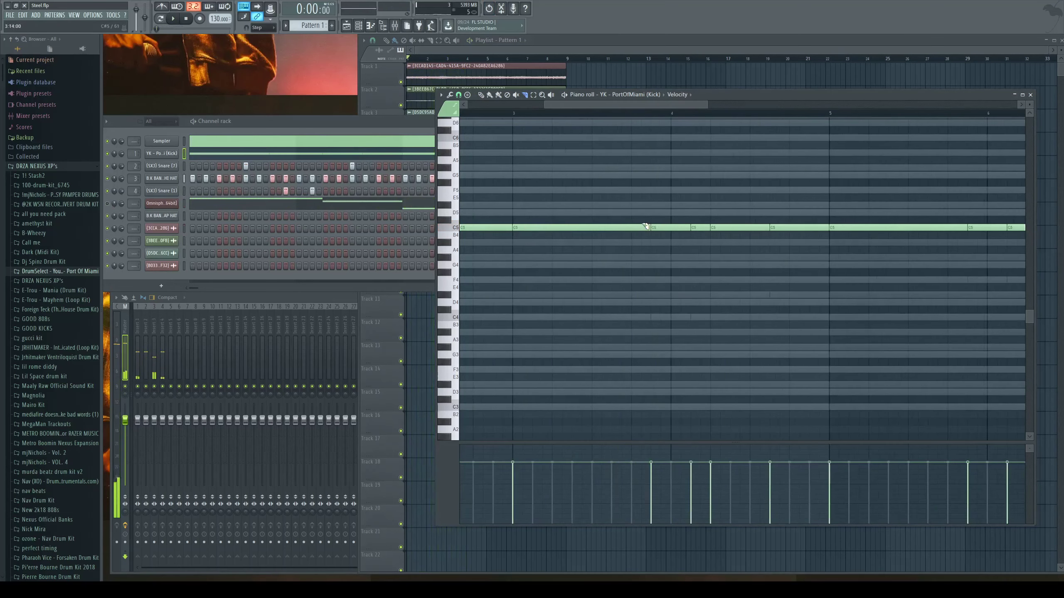
Rework the kick note's slices in bars 3 and 4 to repeat the rhythm of bars 1 and 2
key(space)
scroll(645, 226, down, 5)
key(space)
scroll(637, 227, up, 4)
key(space)
scroll(637, 226, down, 4)
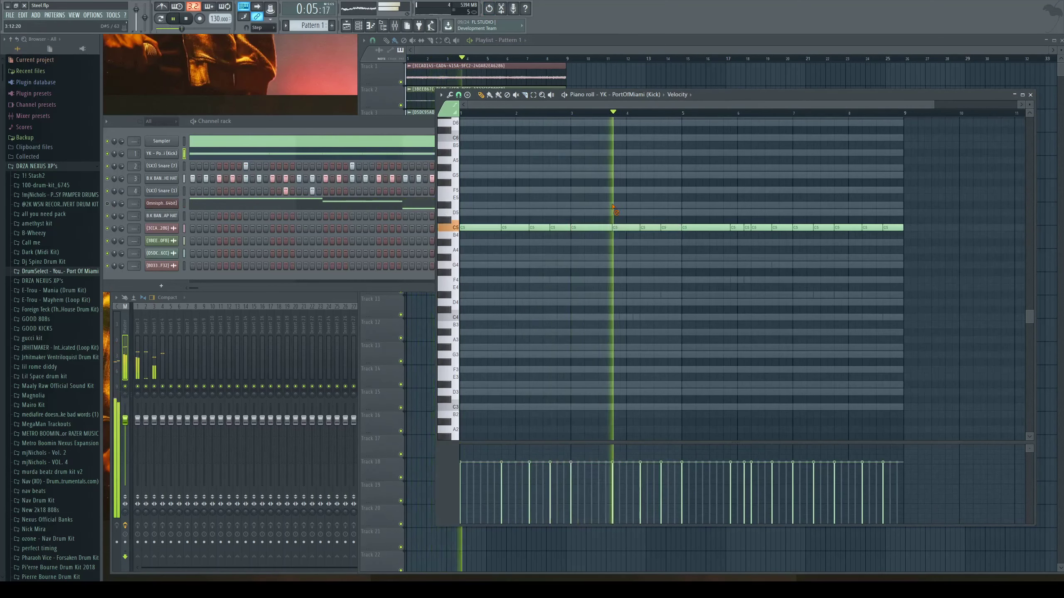
scroll(629, 226, up, 3)
Cut a short kick roll at the end of bar 4 and replace bars 5 to 8 with a duplicate of the first four bars
click(545, 114)
click(481, 95)
key(space)
right_click(819, 228)
scroll(746, 227, down, 3)
key(ctrl+b)
key(space)
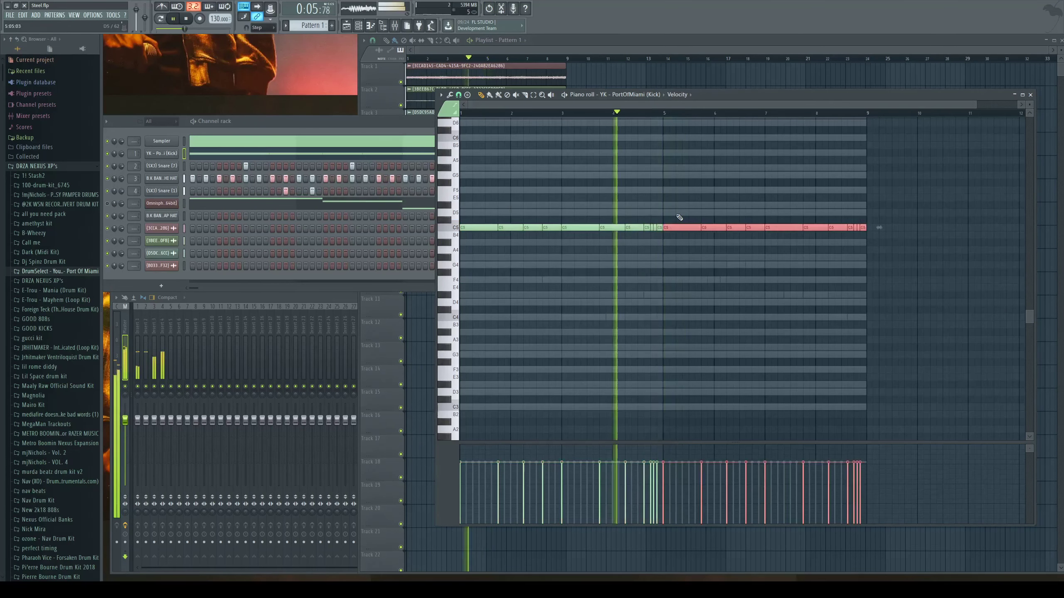
Play back the duplicated kicks up to bar 8 and close the piano roll
key(ctrl+d)
scroll(758, 224, up, 5)
key(space)
click(797, 235)
key(ctrl+z)
click(528, 113)
key(space)
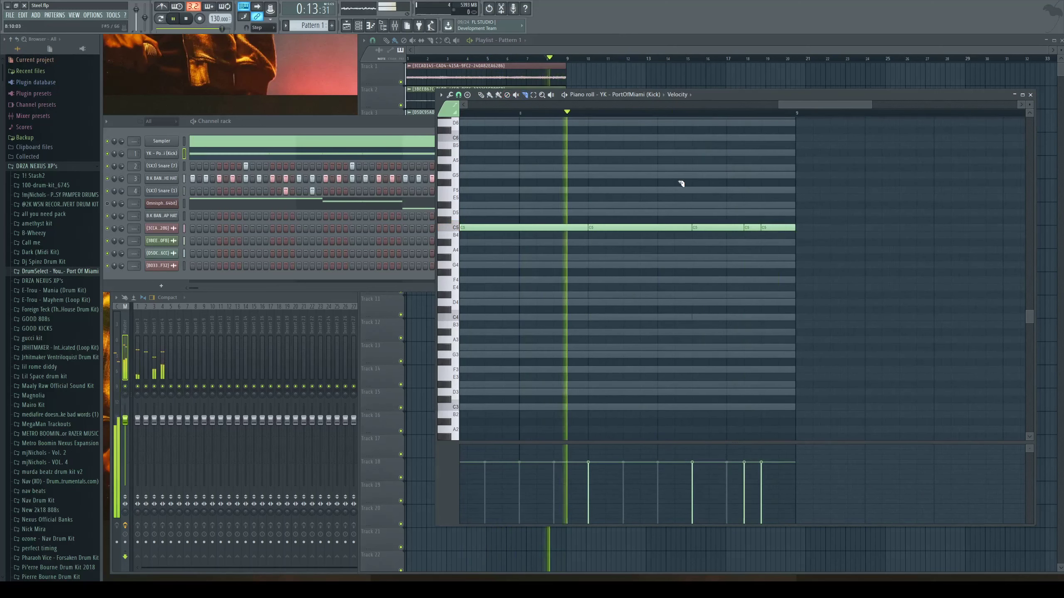
scroll(681, 183, down, 4)
click(319, 155)
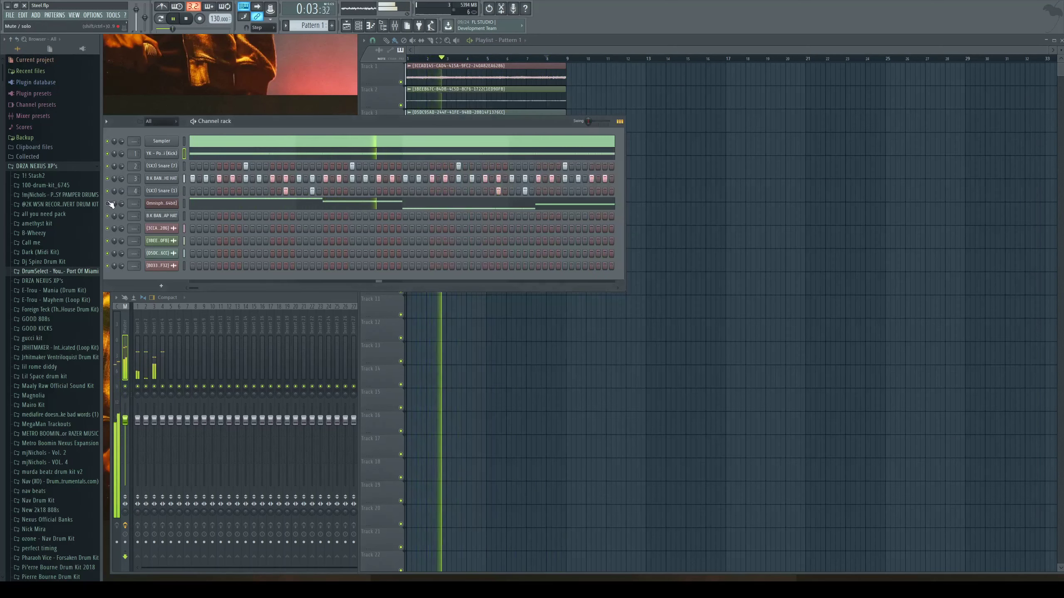
Place B.K BANGERZ - TRAP HAT hits on steps 1, 21, 33, 45 and 61 of Pattern 1
click(192, 215)
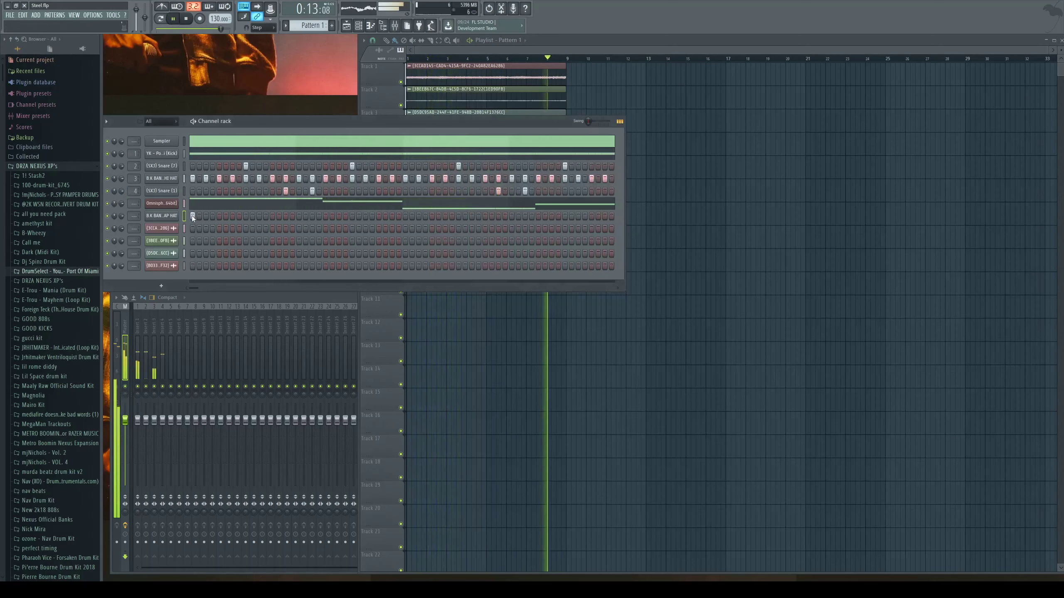
key(space)
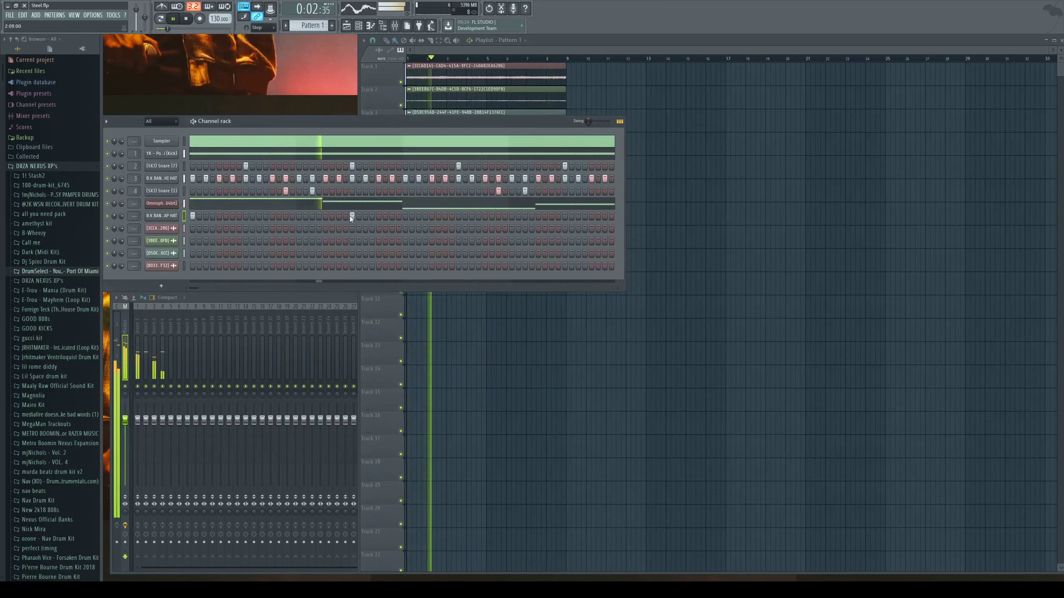
key(space)
click(325, 216)
key(space)
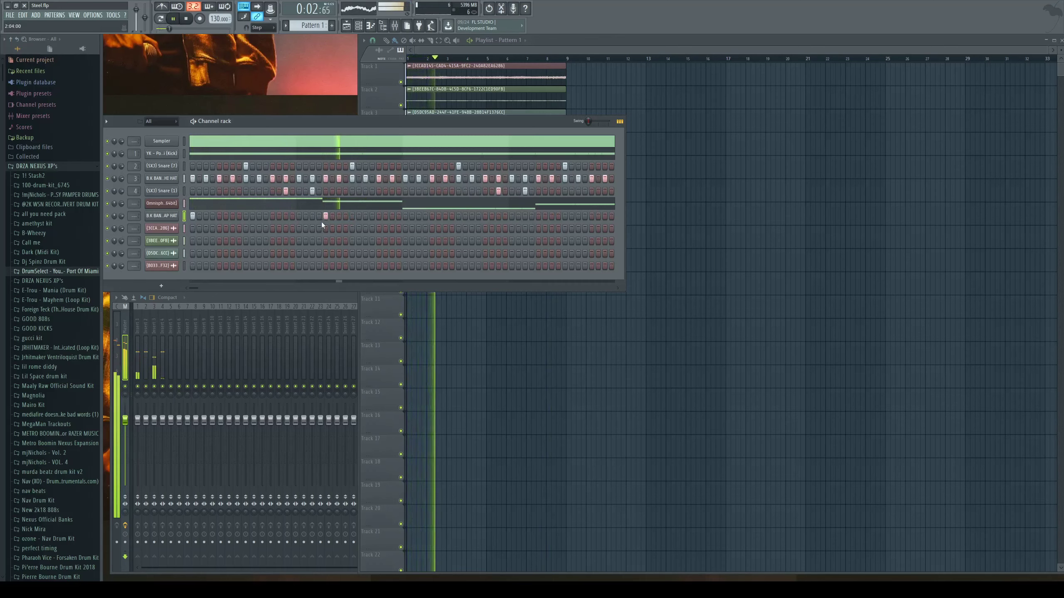
click(406, 216)
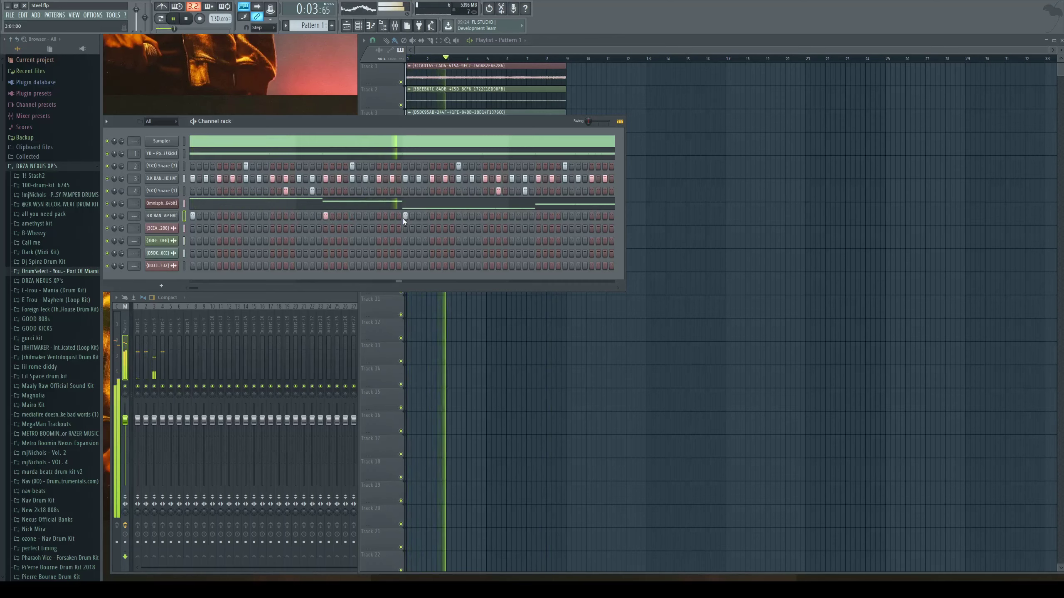
click(484, 217)
click(592, 216)
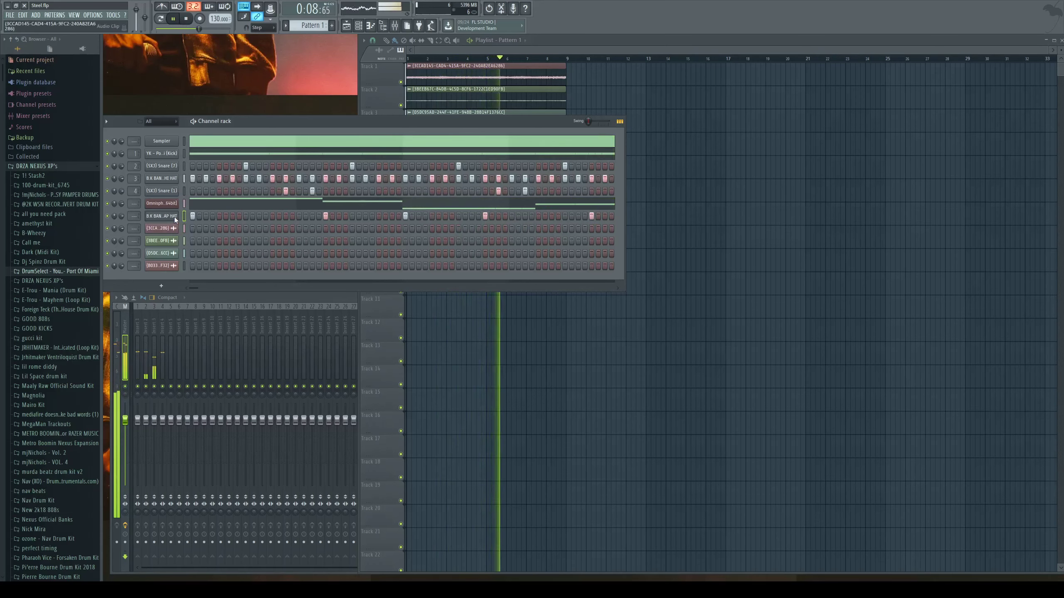
Remove the trap hat's last hit, duplicate the remaining four into bars 5 to 8, and close the piano roll
key(F7)
click(599, 113)
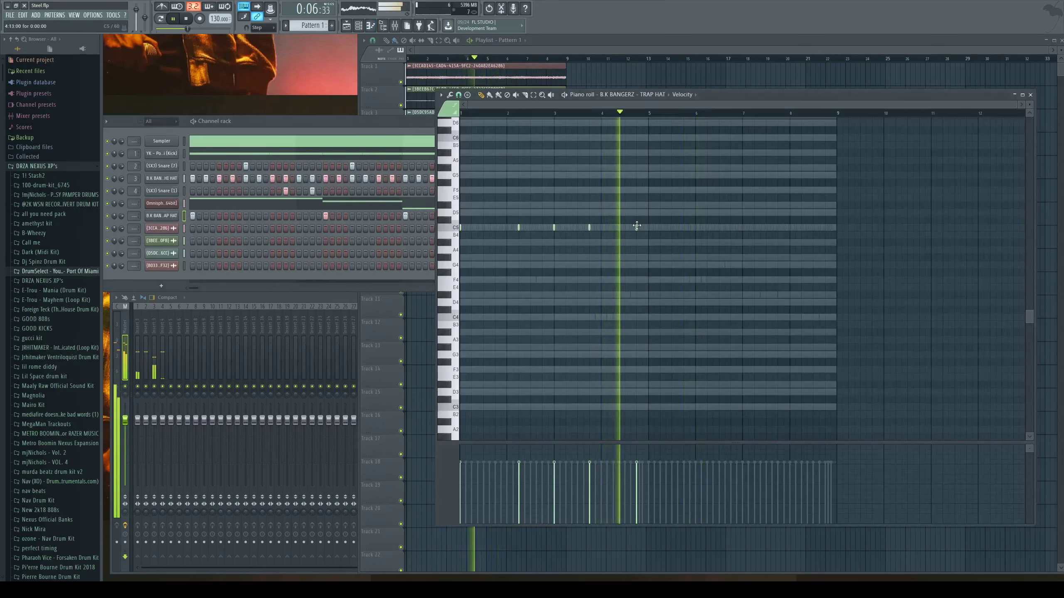
drag(636, 226, 648, 227)
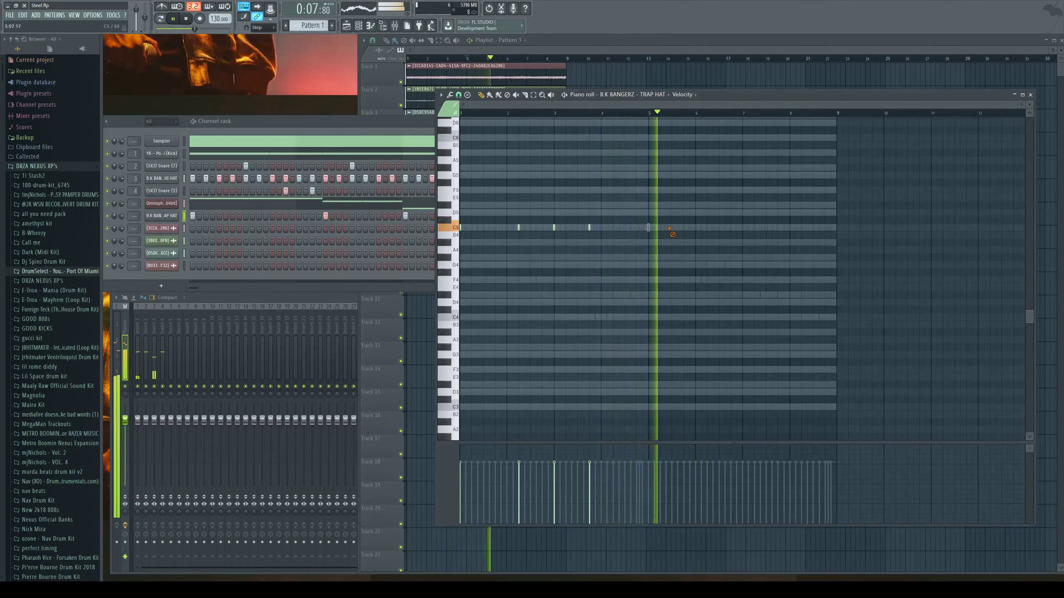
key(space)
drag(703, 231, 707, 230)
key(space)
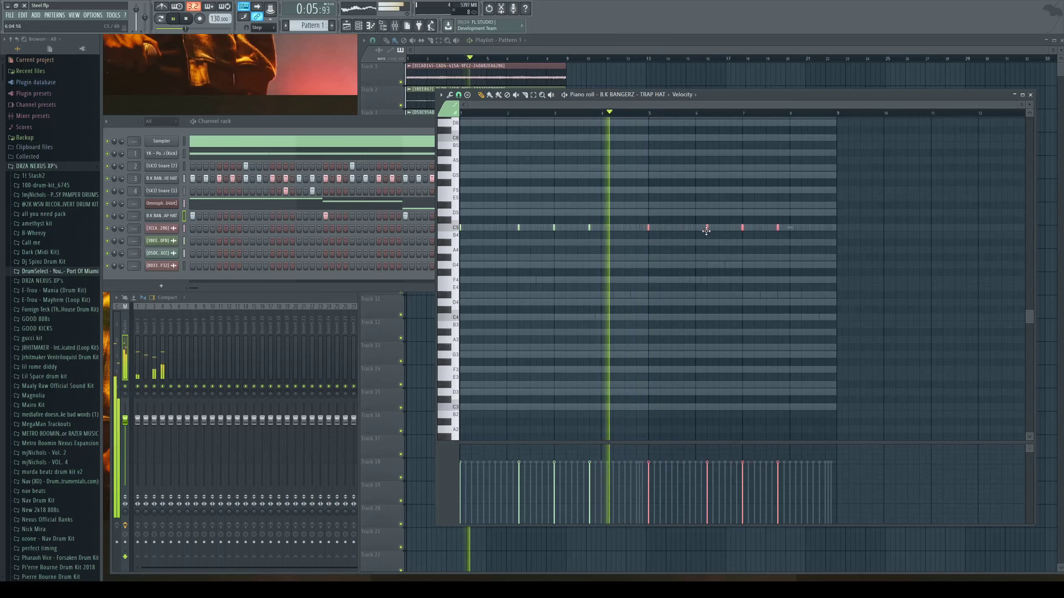
key(ctrl+d)
click(1030, 96)
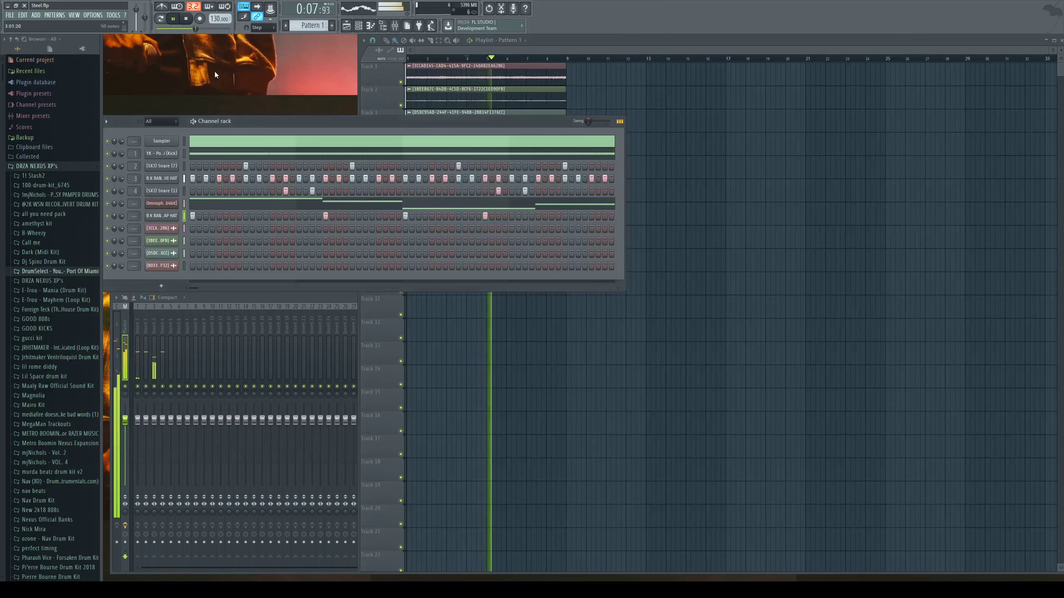
Route the channels to mixer tracks 1 to 10 and inspect Omnisphere's Green Taurus Bass patch on the layer A page
click(190, 19)
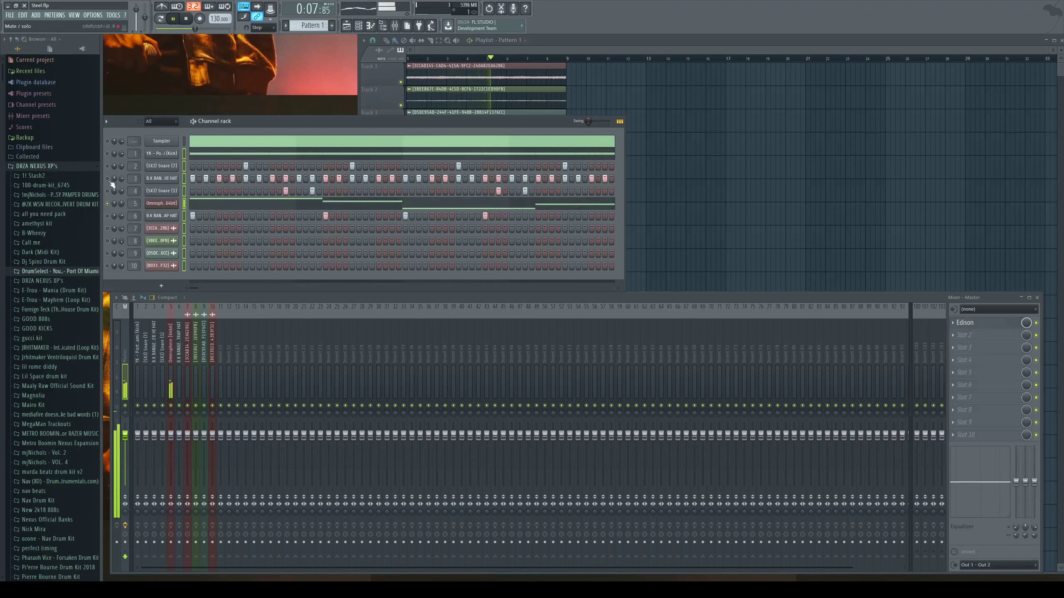
click(394, 194)
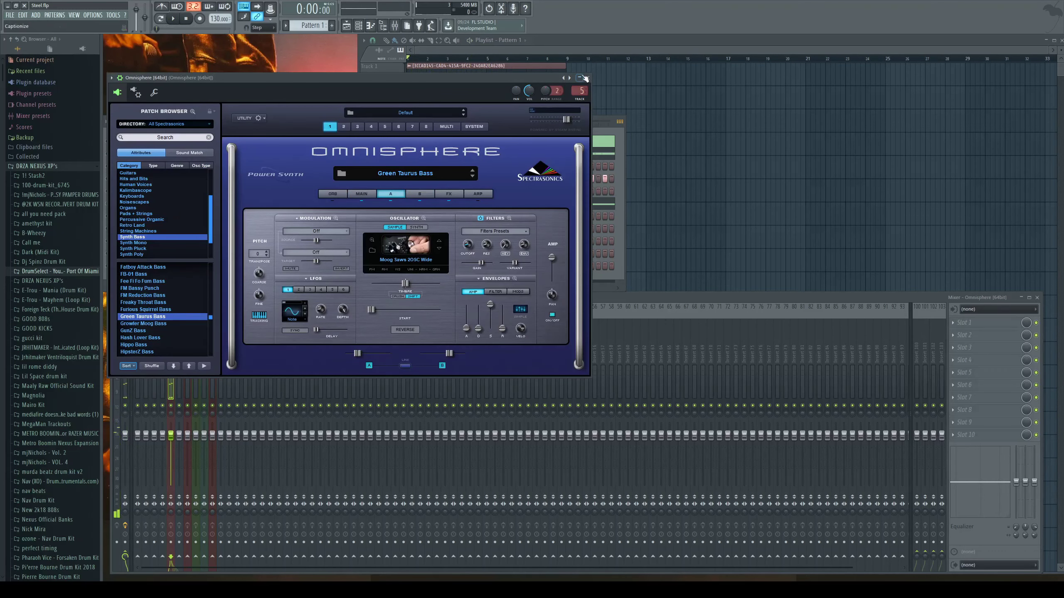
click(585, 78)
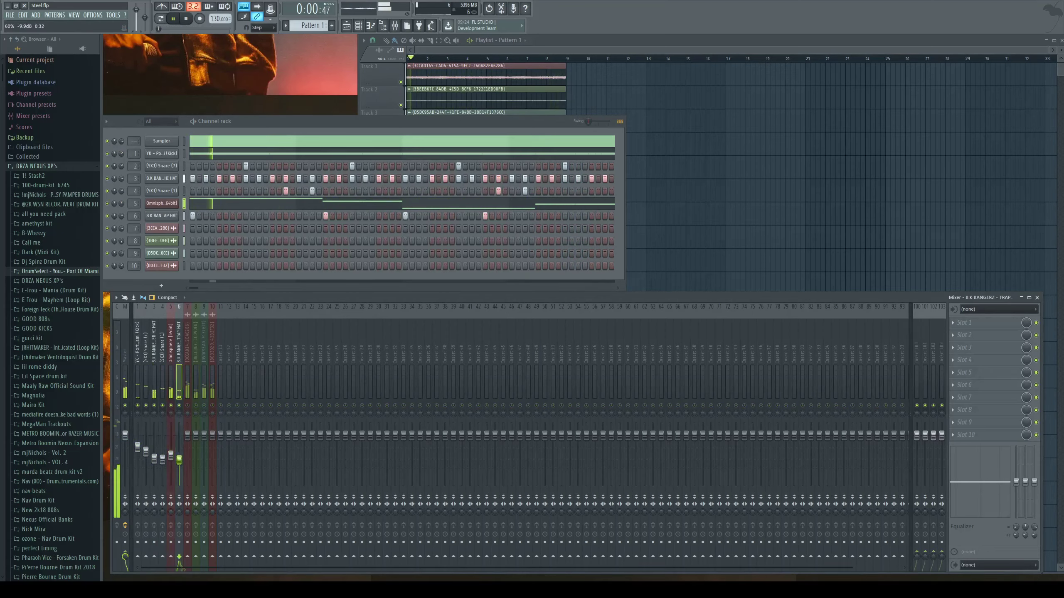
Lower the mixer volume faders of the recorded audio clip tracks
drag(204, 462, 204, 469)
click(212, 406)
drag(213, 436, 212, 473)
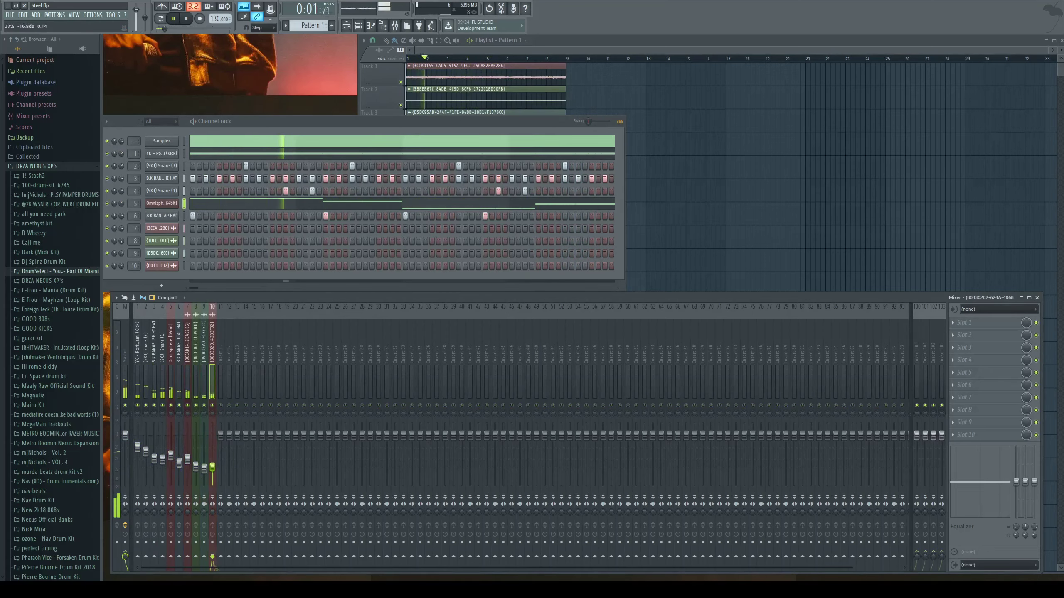
Load Fruity Limiter in slot 2 and iZotope Ozone 5 in slot 3 of the Master track
click(124, 350)
click(971, 336)
click(971, 348)
click(589, 113)
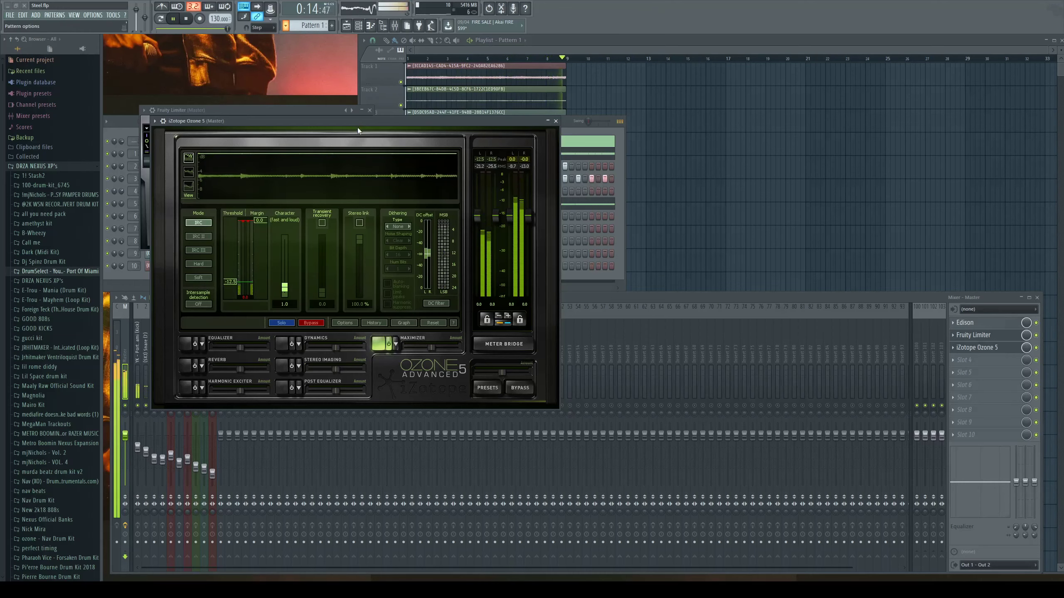
Split Pattern 1 by channel and place the kick, Snare (7) and clicker hi-hat clips on playlist tracks 7 to 9
click(646, 133)
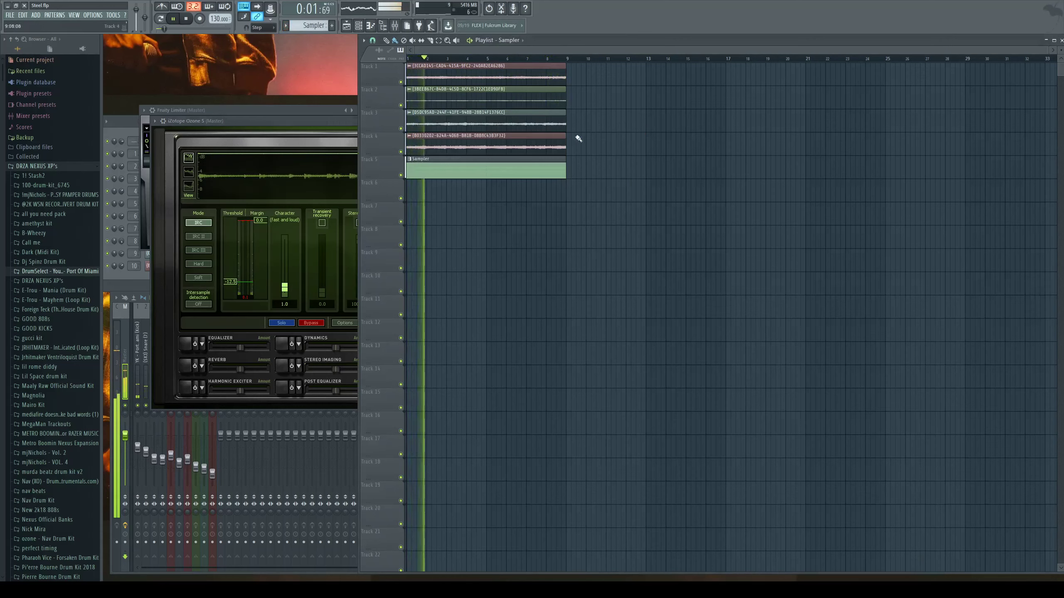
right_click(549, 168)
drag(549, 168, 506, 218)
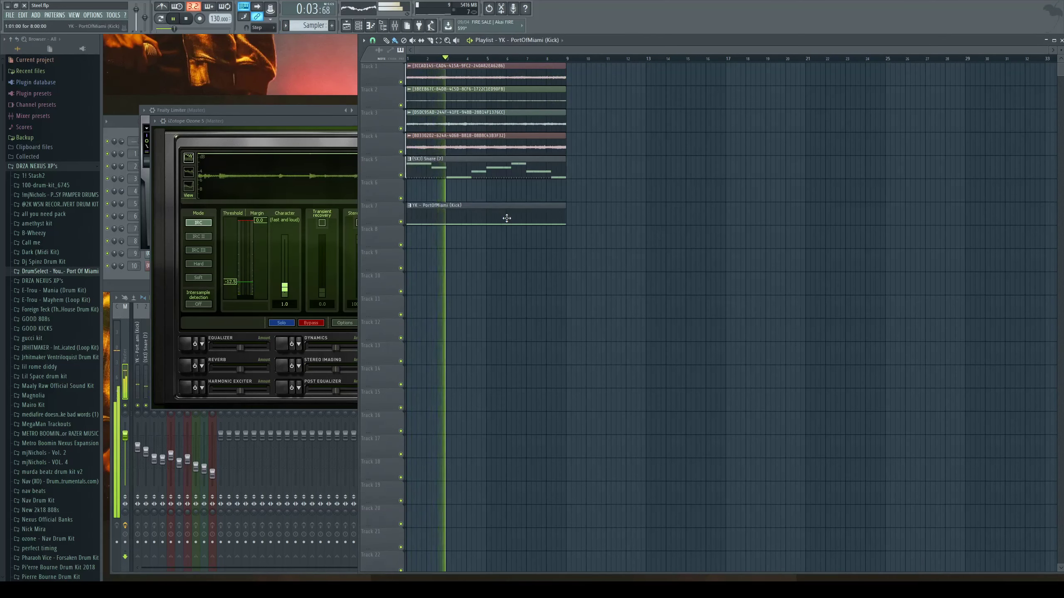
drag(451, 170, 428, 246)
drag(416, 172, 418, 264)
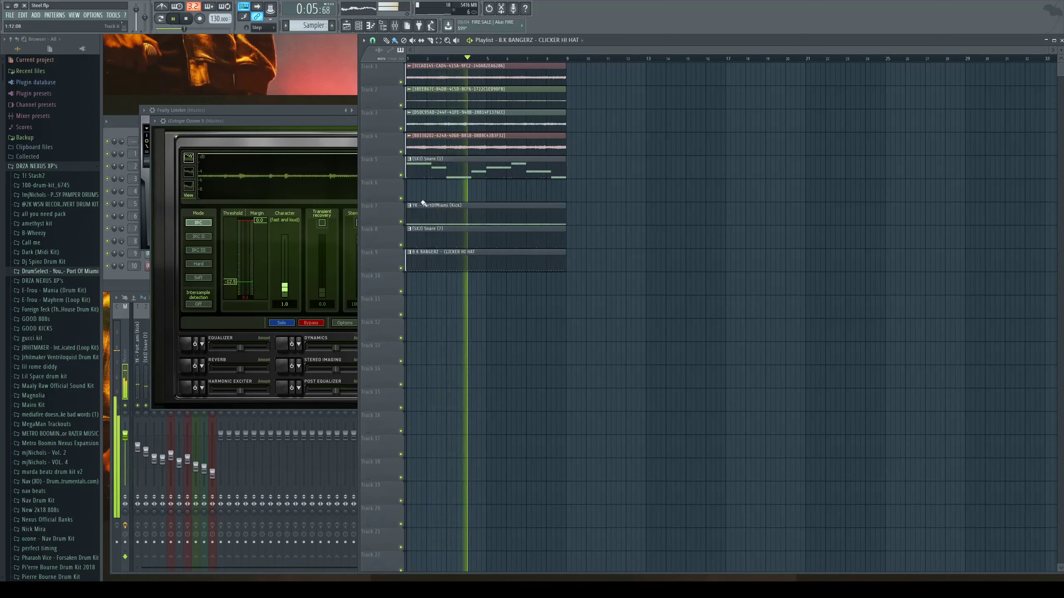
Place the Snare (1), Omnisphere and trap hat clips on tracks 10 to 12, extending the trap hat clip to eight bars
drag(417, 174, 408, 300)
drag(414, 160, 403, 323)
drag(546, 331, 566, 332)
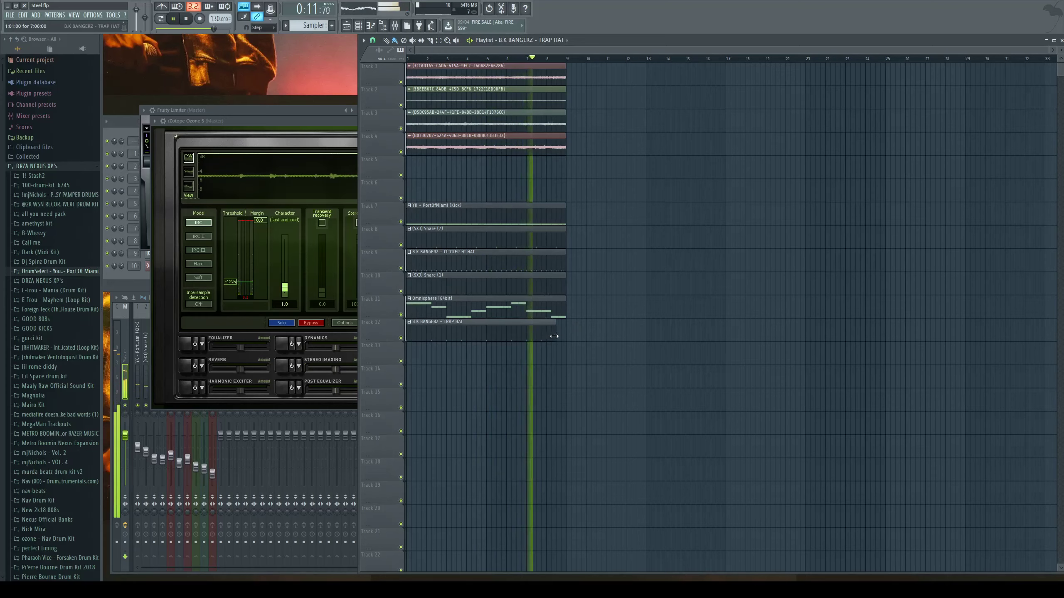
Shift the pattern clips up to tracks 5 to 10 and duplicate the full eight-bar block five times
scroll(564, 361, up, 3)
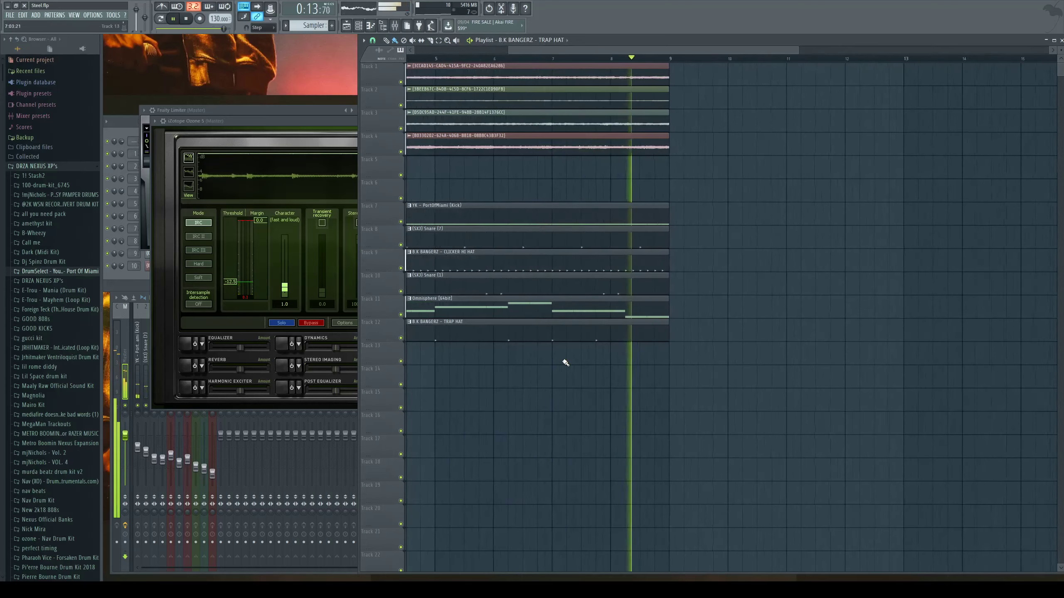
mouse_move(585, 354)
mouse_down()
mouse_move(517, 193)
mouse_move(468, 182)
mouse_move(553, 249)
mouse_move(457, 76)
mouse_move(482, 197)
mouse_move(477, 287)
mouse_up()
scroll(468, 183, down, 3)
key(ctrl+b)
key(ctrl+b)
key(ctrl+b)
scroll(456, 76, down, 1)
key(ctrl+b)
key(ctrl+b)
scroll(456, 76, down, 3)
Delete clips so bars 1 to 8 keep only track 1 and bars 9 to 16 keep only tracks 1, 2 and 9
key(space)
key(space)
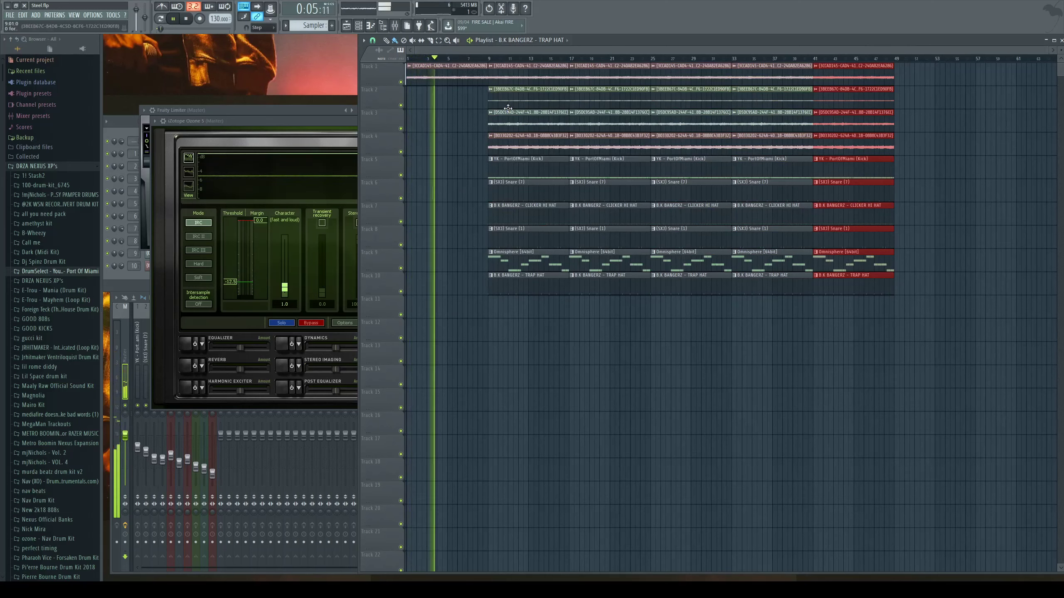
right_click(511, 121)
right_click(511, 144)
right_click(513, 167)
right_click(513, 191)
right_click(514, 214)
right_click(515, 236)
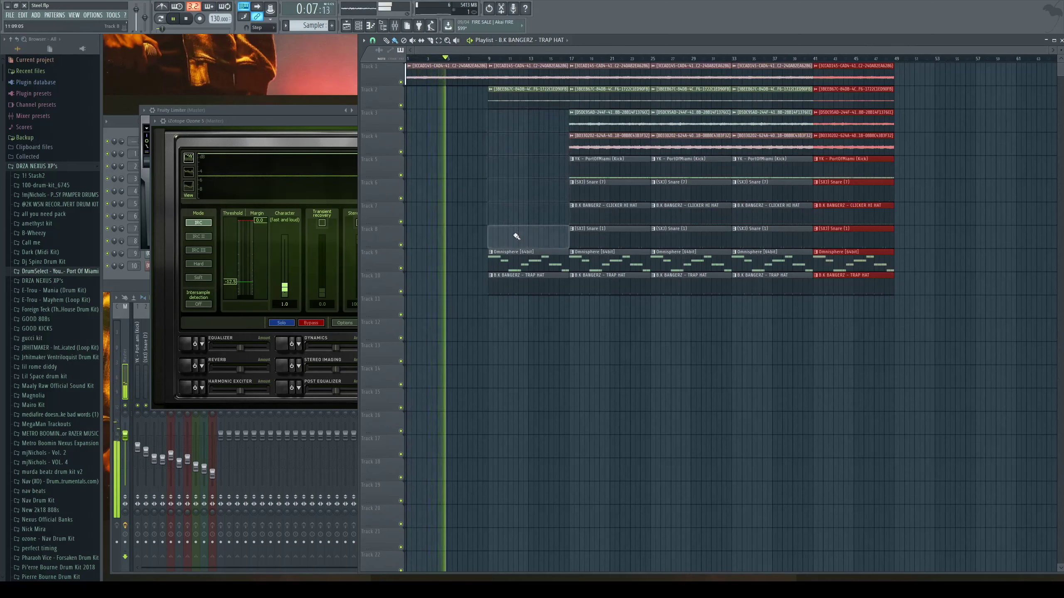
right_click(523, 286)
Play back the arrangement from bar 7 across the transition into bar 9
click(473, 59)
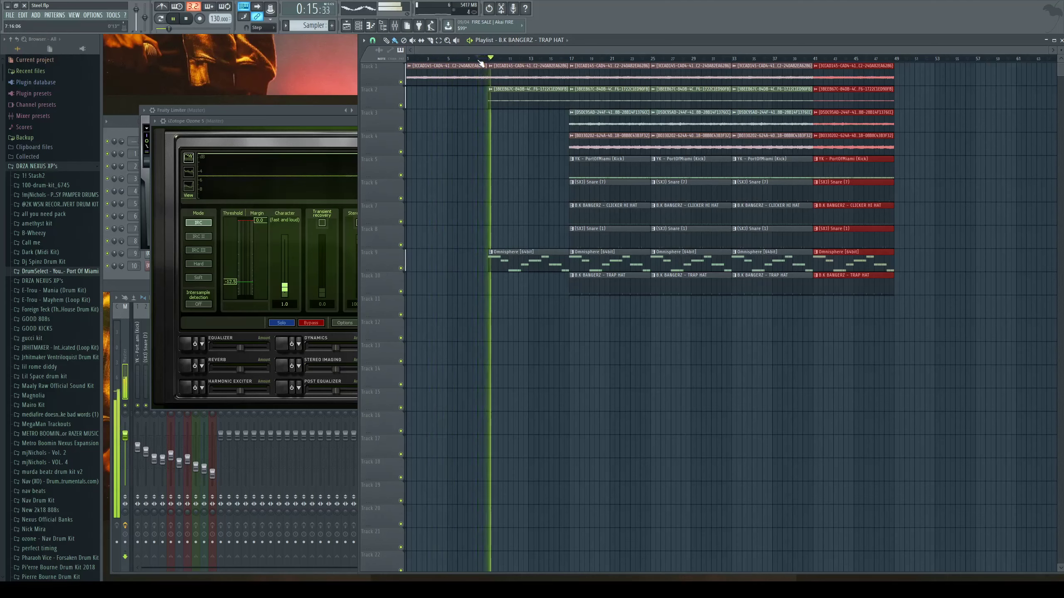
scroll(538, 143, up, 4)
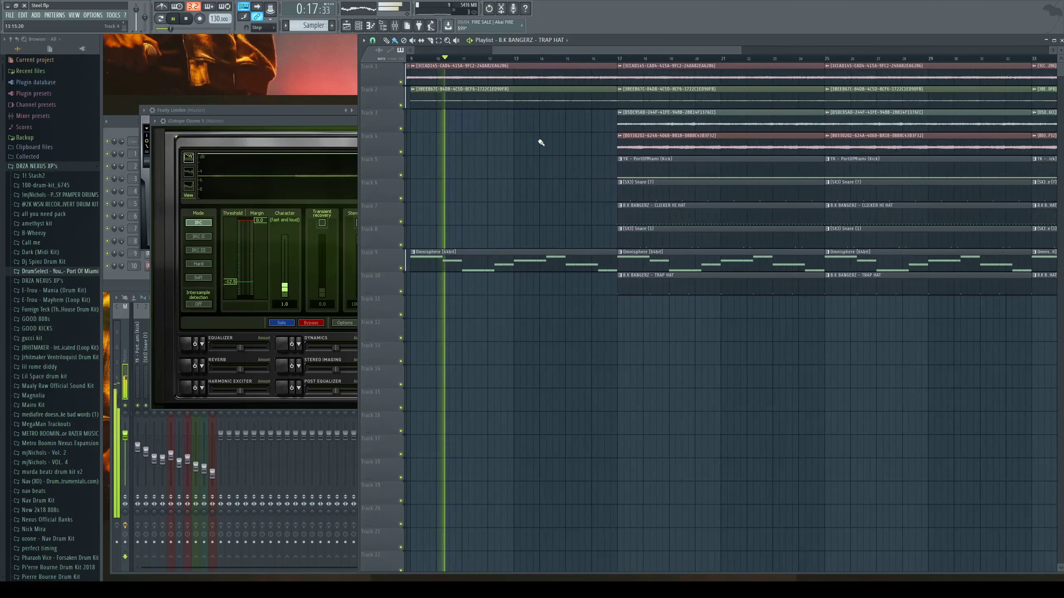
drag(606, 50, 615, 49)
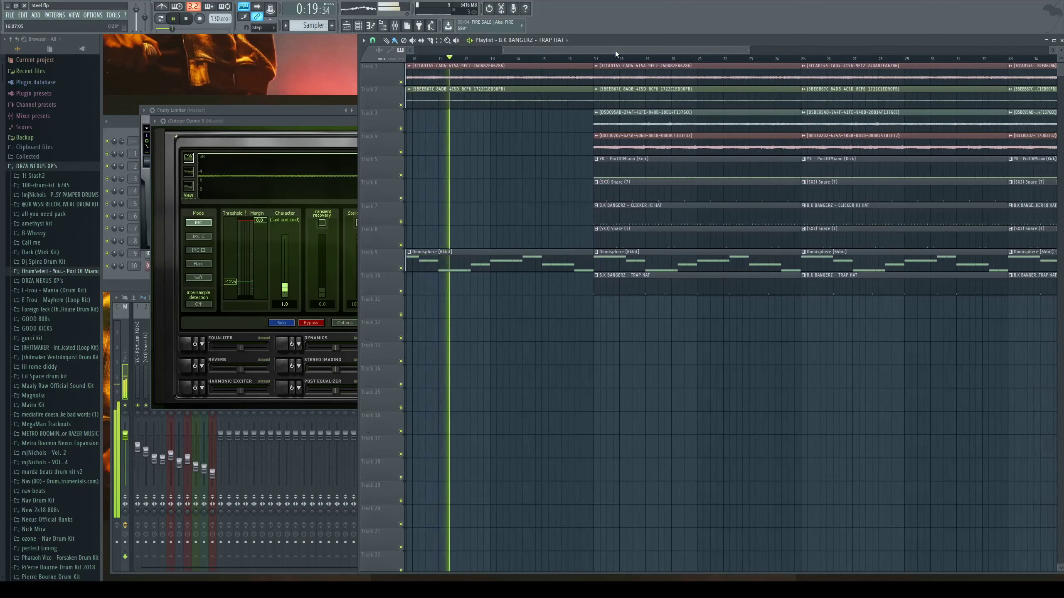
Delete the track 2 and track 4 clips in bars 17 to 24, and shorten the preceding Omnisphere clip to end at bar 16
right_click(634, 97)
right_click(633, 145)
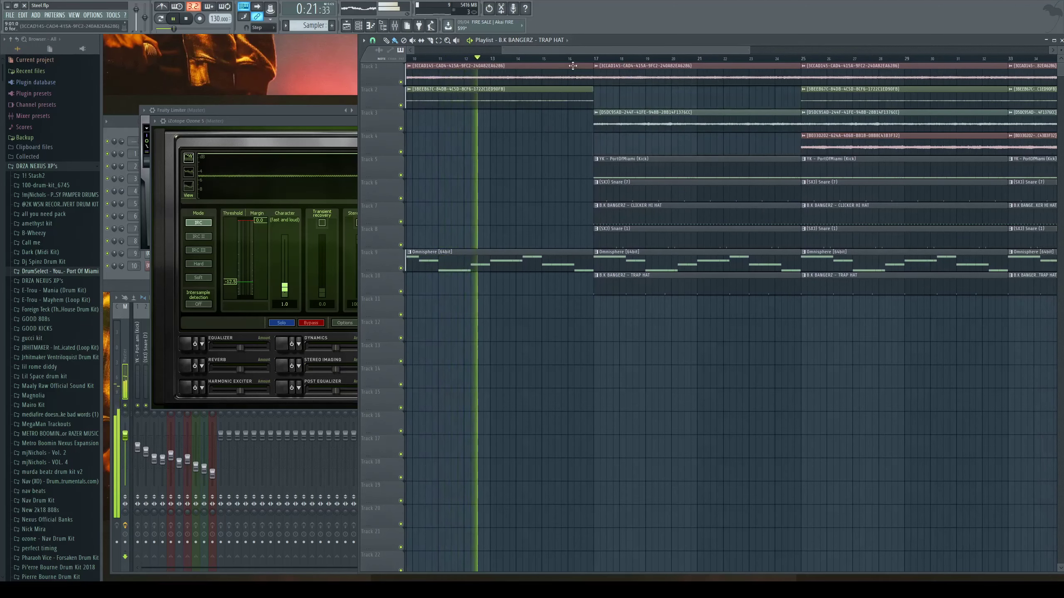
scroll(573, 64, up, 4)
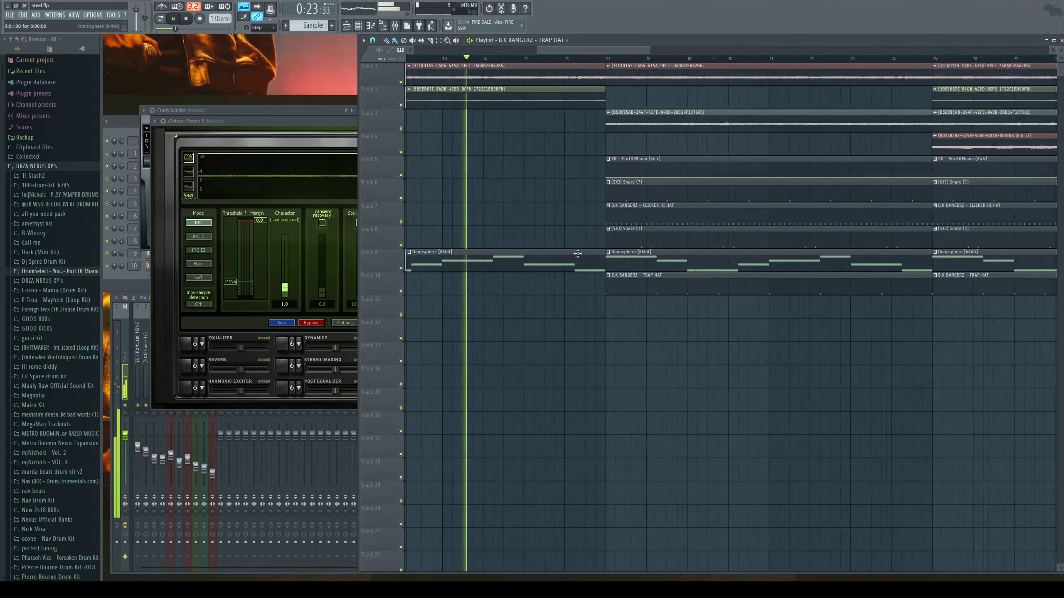
drag(627, 262, 553, 262)
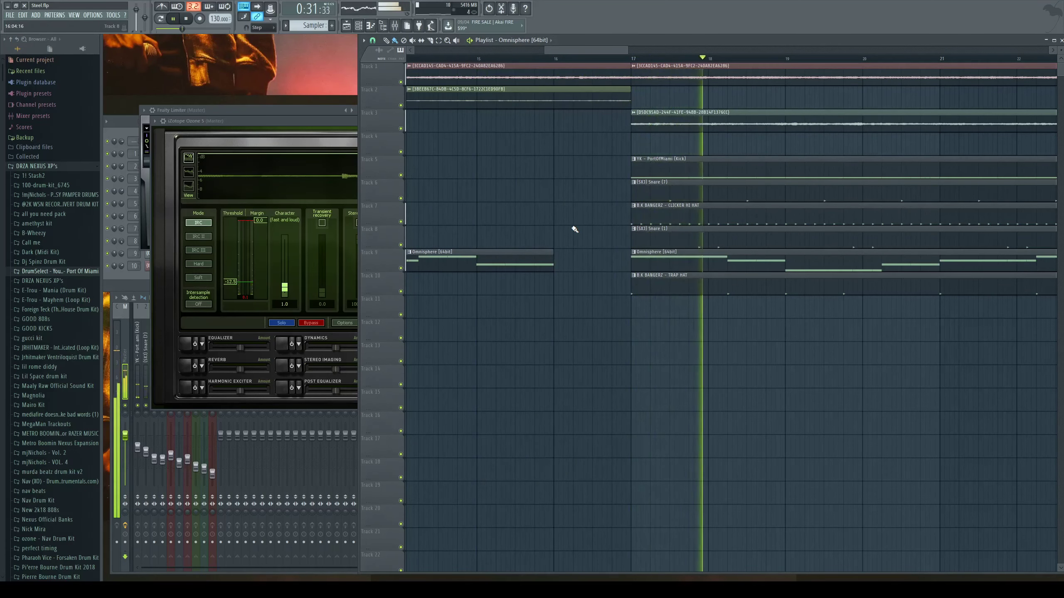
Place the track 4 and track 2 audio clips back at bar 17, using the matching clips from bar 25
scroll(573, 231, down, 5)
scroll(646, 130, up, 3)
click(672, 144)
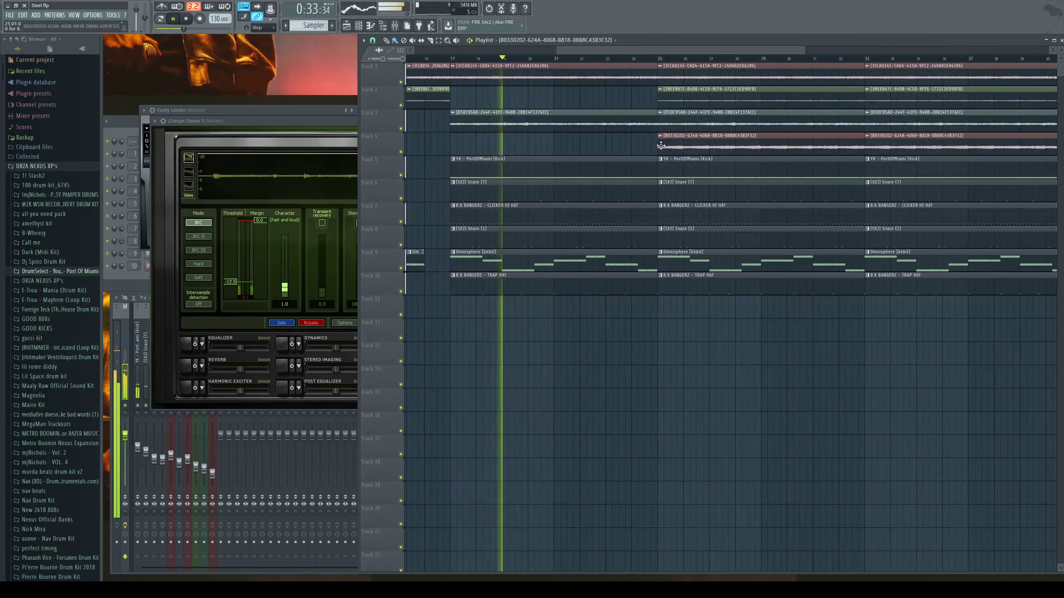
click(460, 144)
click(699, 101)
click(461, 98)
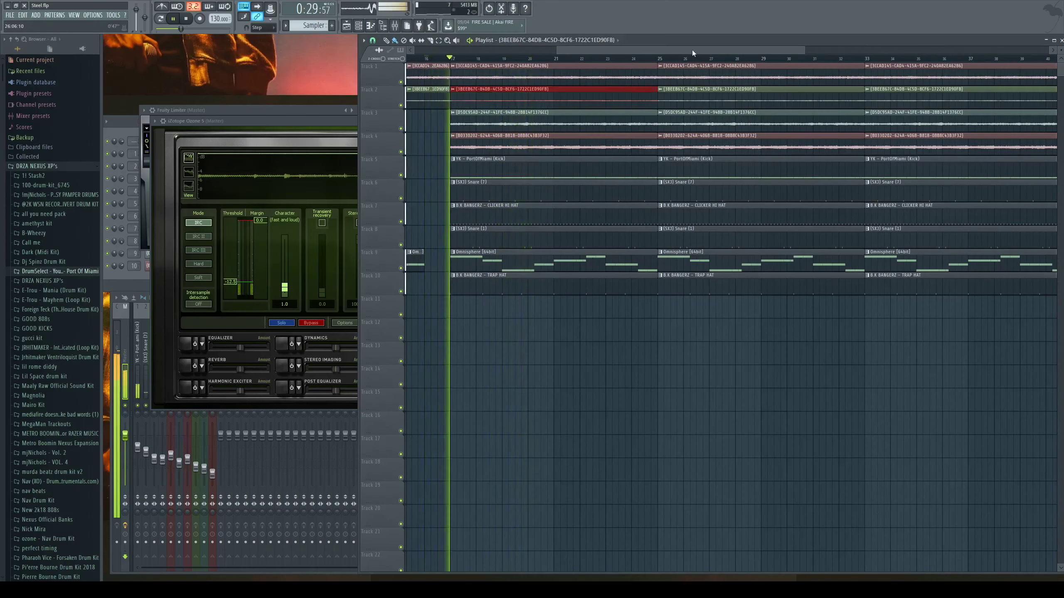
Delete the clips on tracks 1, 2, 5, 7 and 8 in the block from bar 25 to bar 32
drag(692, 50, 710, 68)
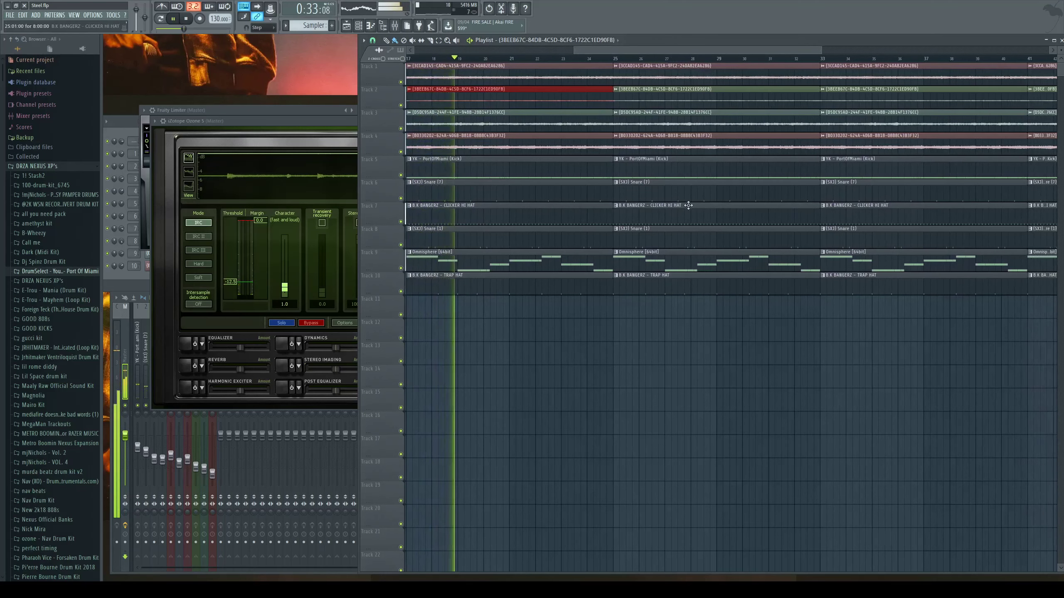
right_click(707, 216)
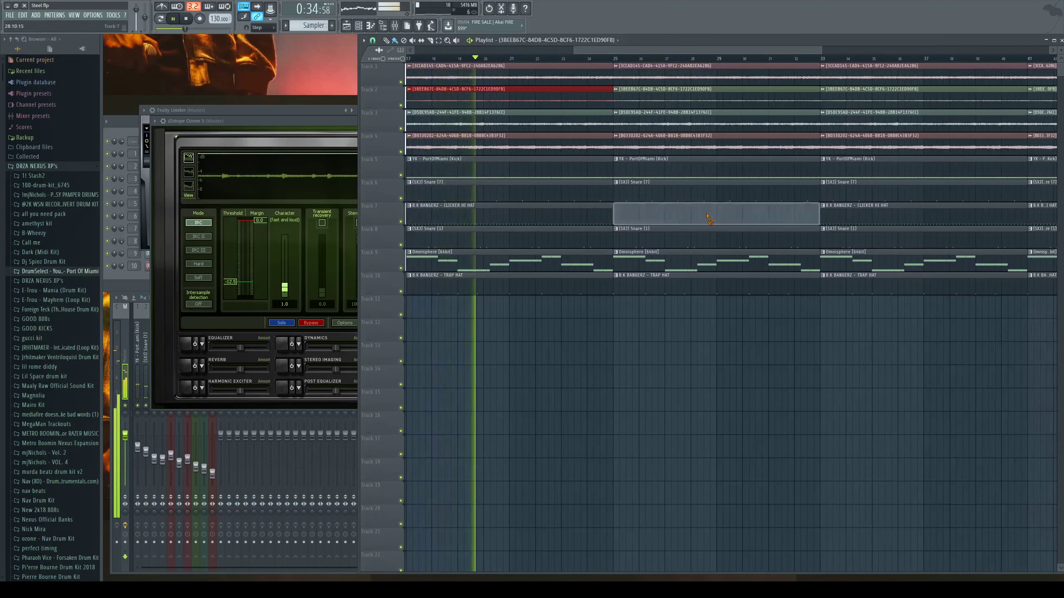
right_click(659, 97)
right_click(649, 76)
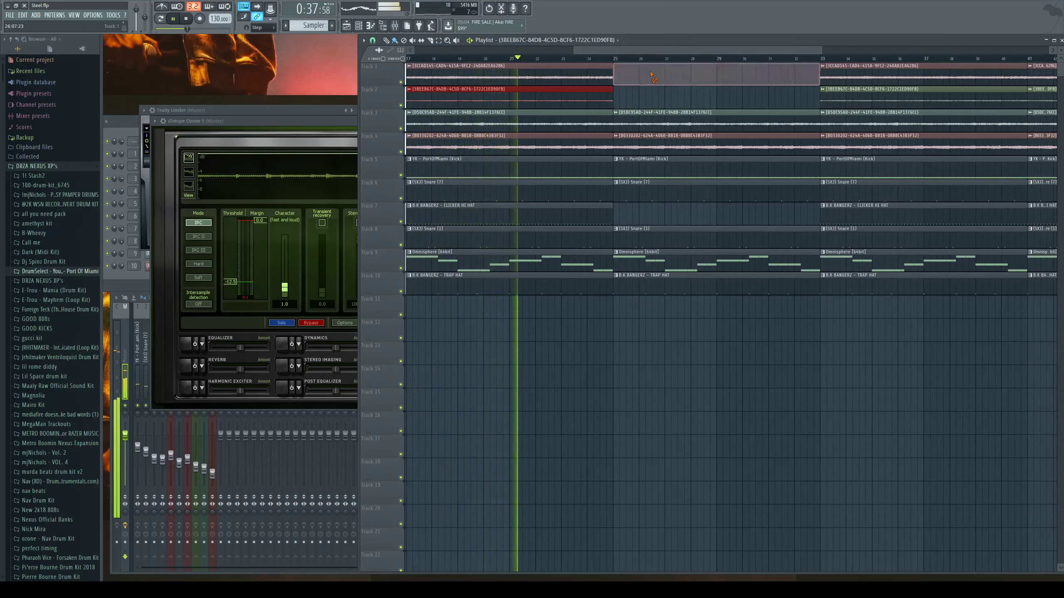
drag(635, 50, 652, 55)
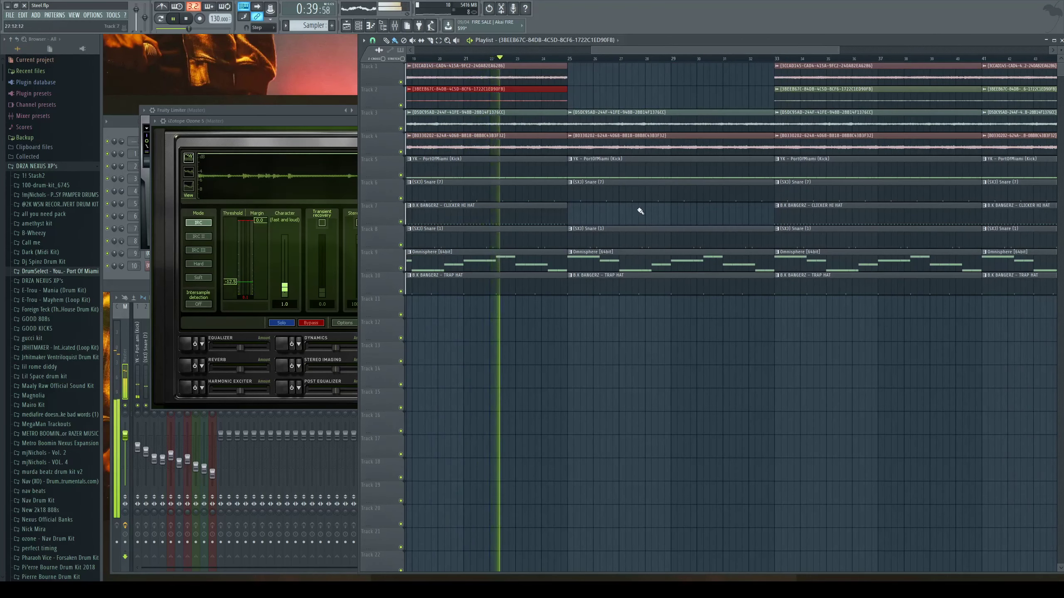
right_click(631, 229)
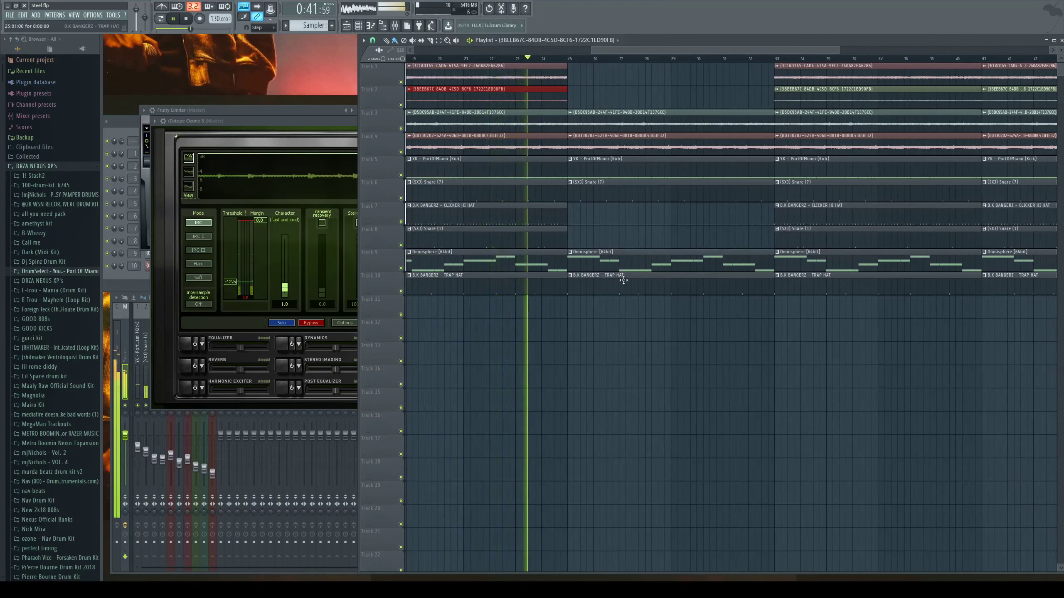
right_click(608, 172)
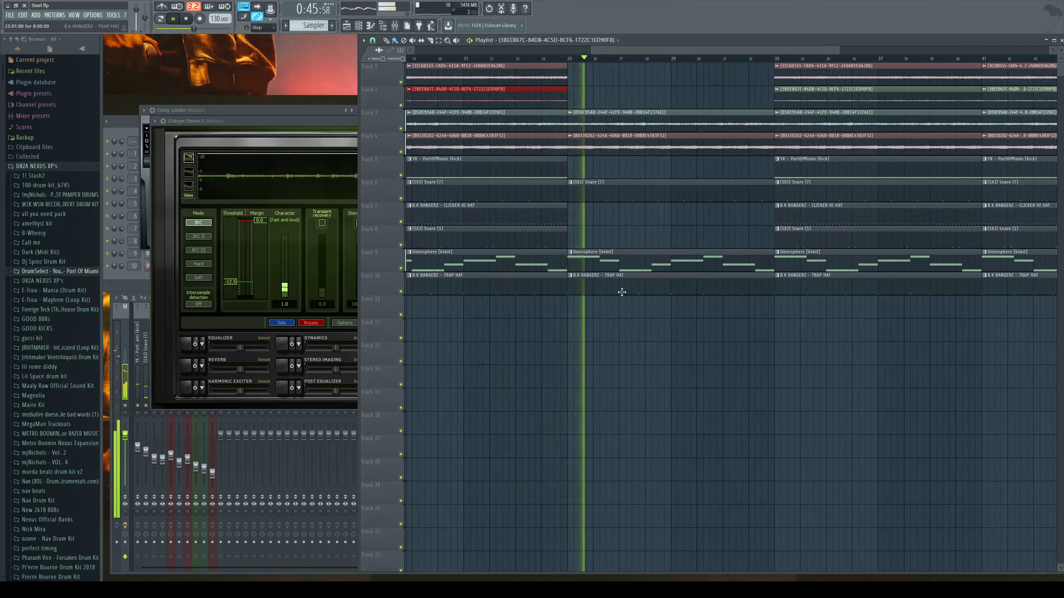
Place a Snare (1) clip back on track 8 at bar 25 and slice it at bar 27
click(563, 234)
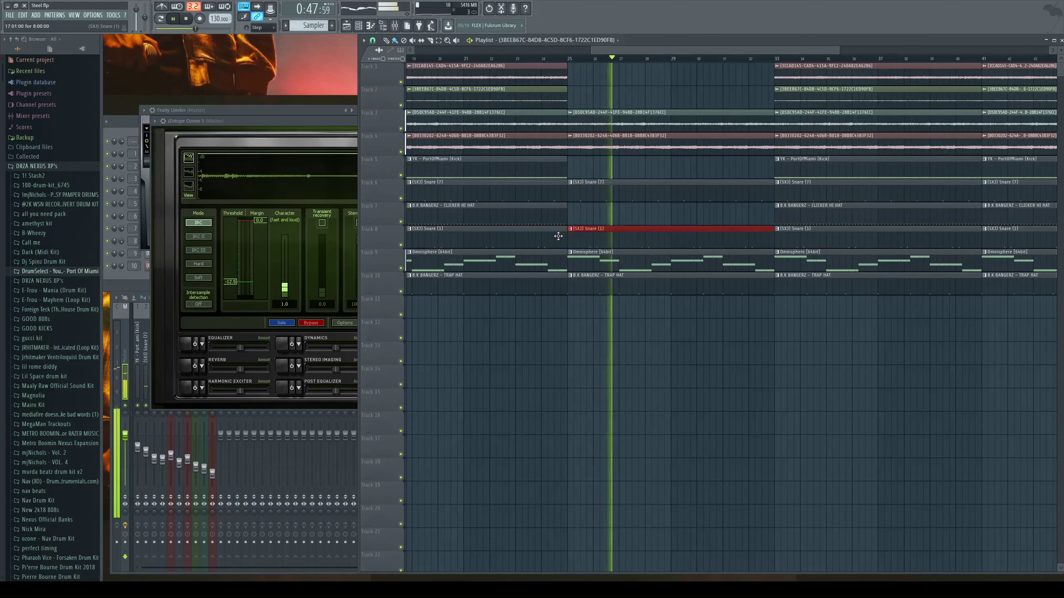
click(561, 171)
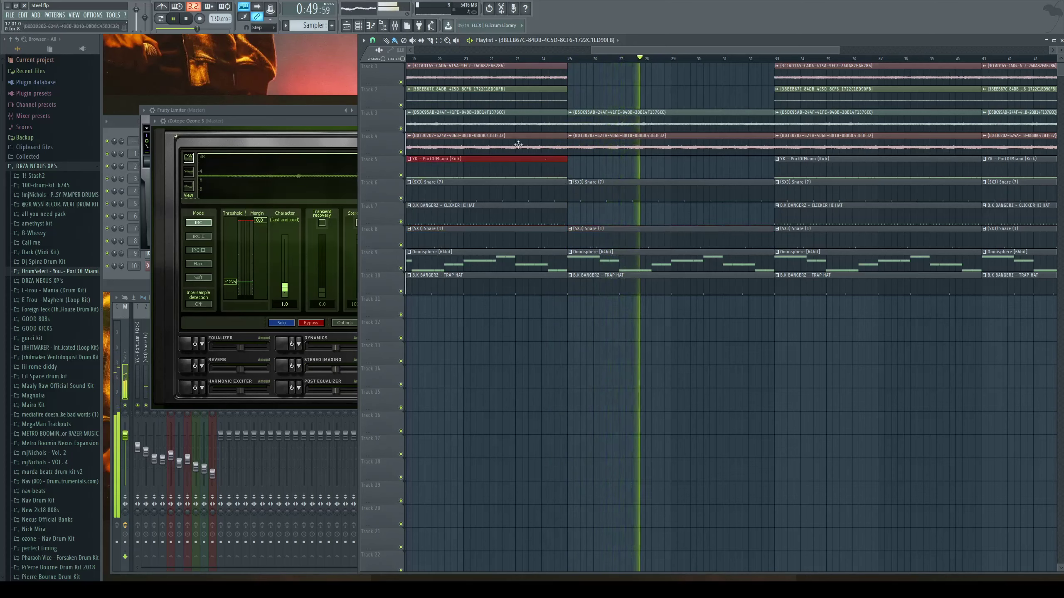
click(430, 40)
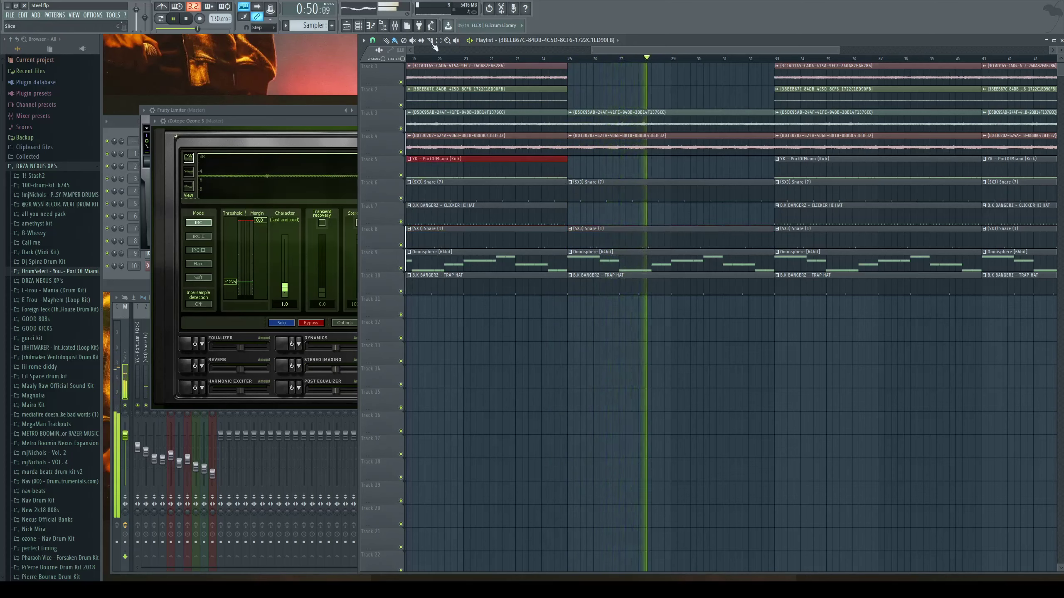
click(622, 236)
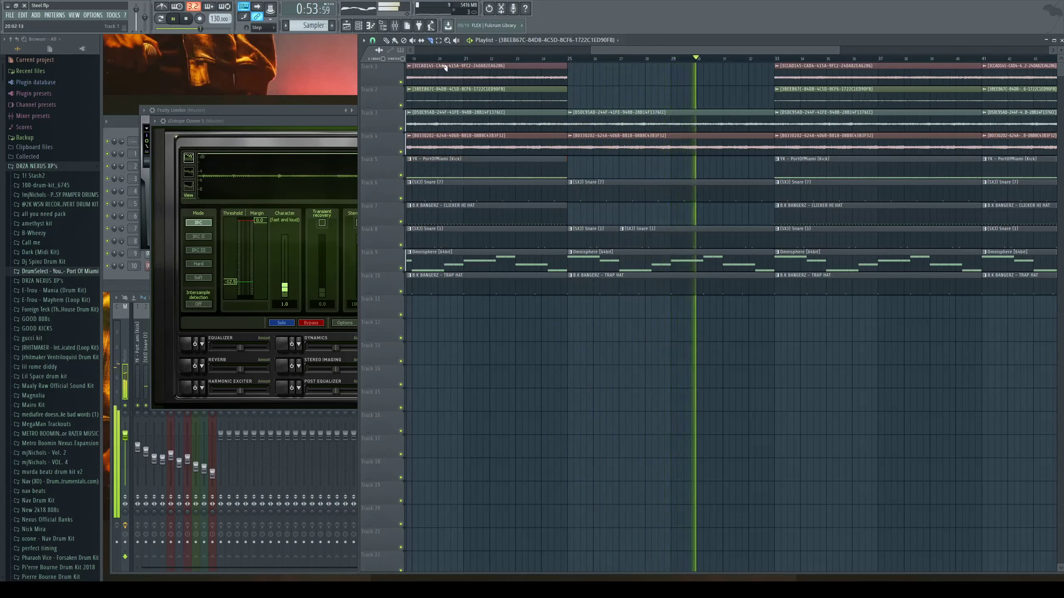
Place the PortOfMiami kick clip back on track 5 at bar 25 and slice it at bar 29
click(386, 40)
click(534, 162)
click(580, 166)
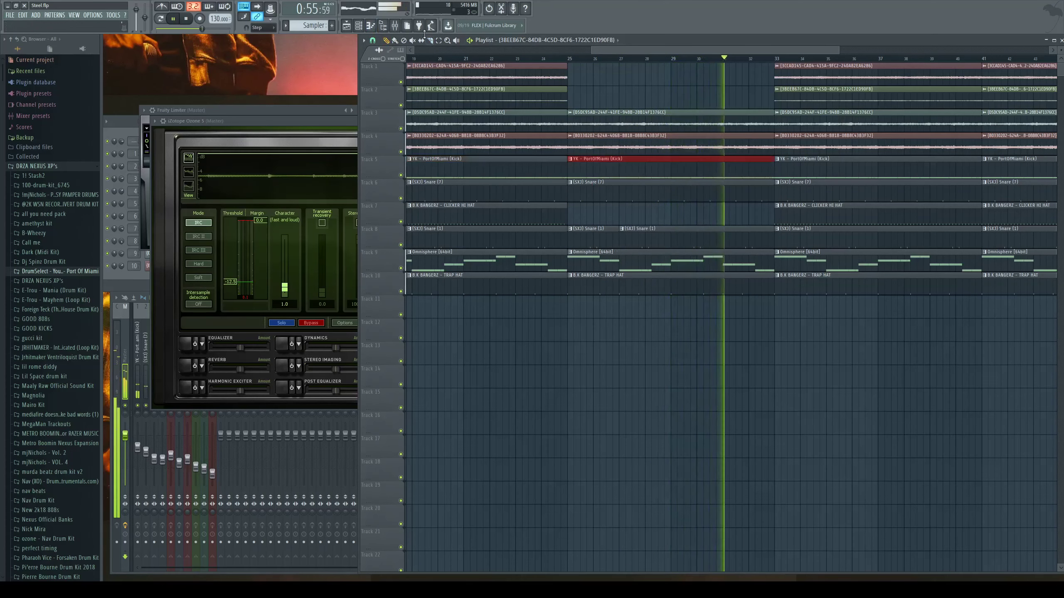
click(430, 41)
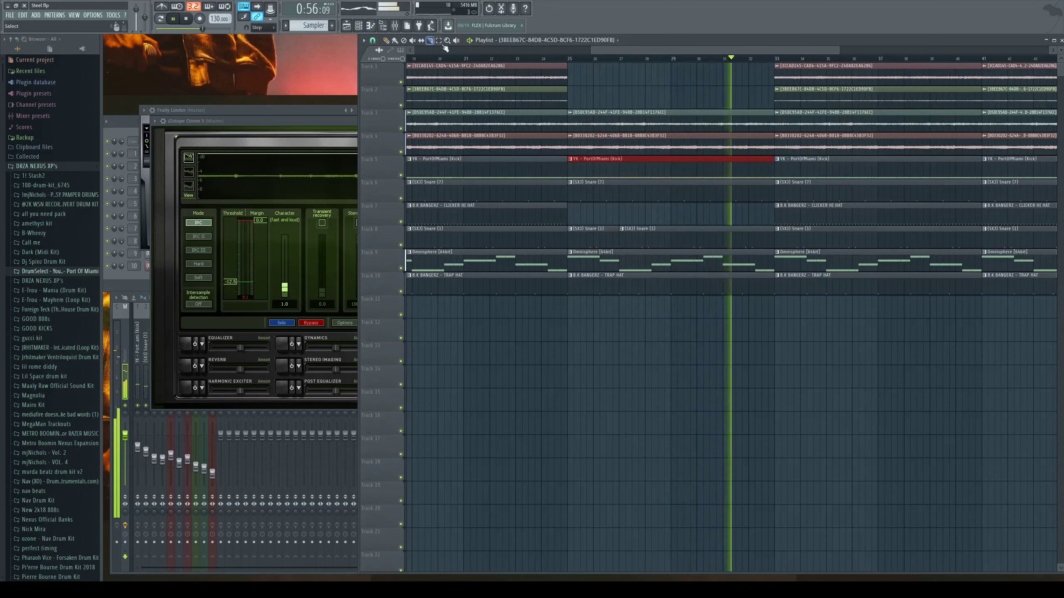
click(670, 165)
Delete the kick segment before bar 29 and the Snare (1) segment before bar 27, and play back from bar 27
click(386, 41)
right_click(607, 167)
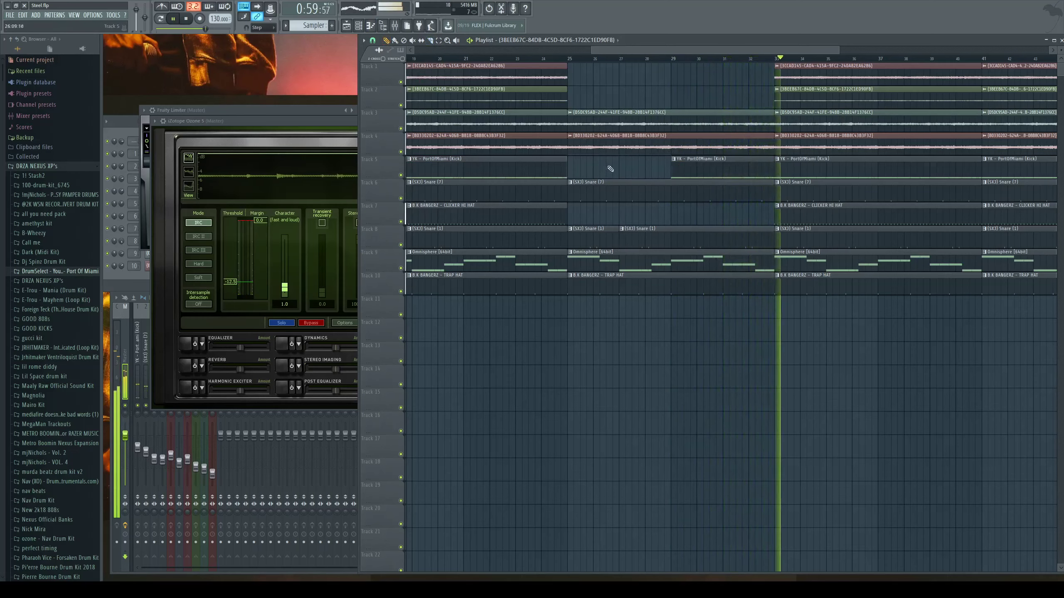
right_click(603, 238)
click(620, 59)
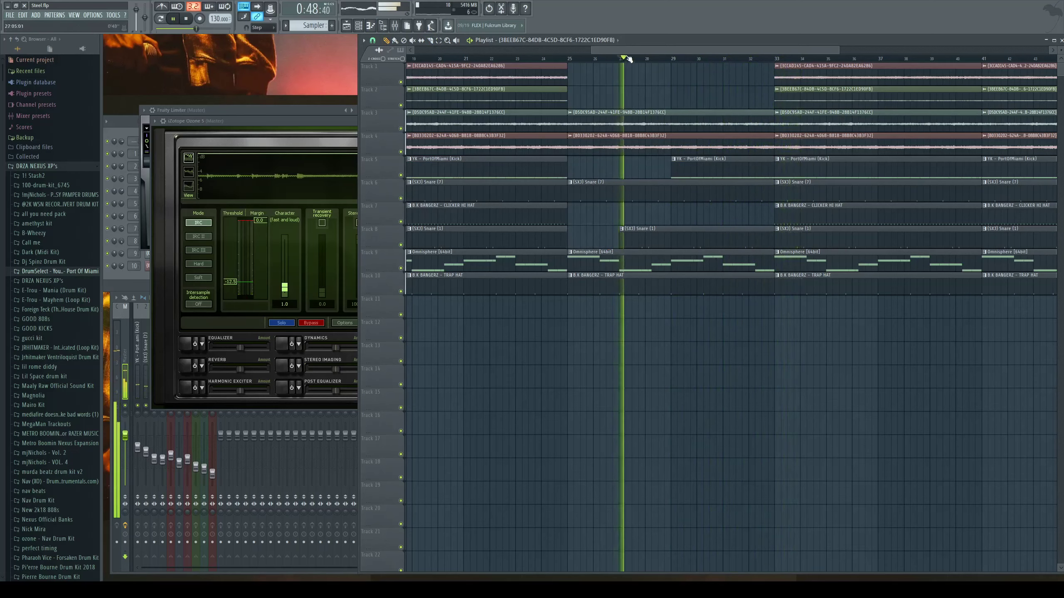
Stop playback and play the full arrangement from the beginning
drag(632, 51, 710, 79)
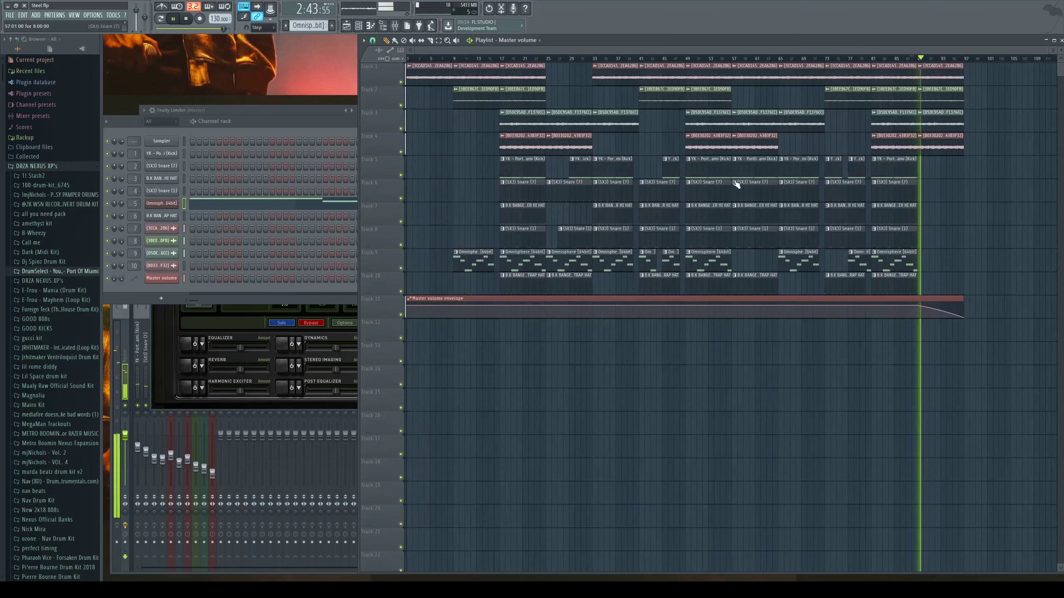
click(187, 19)
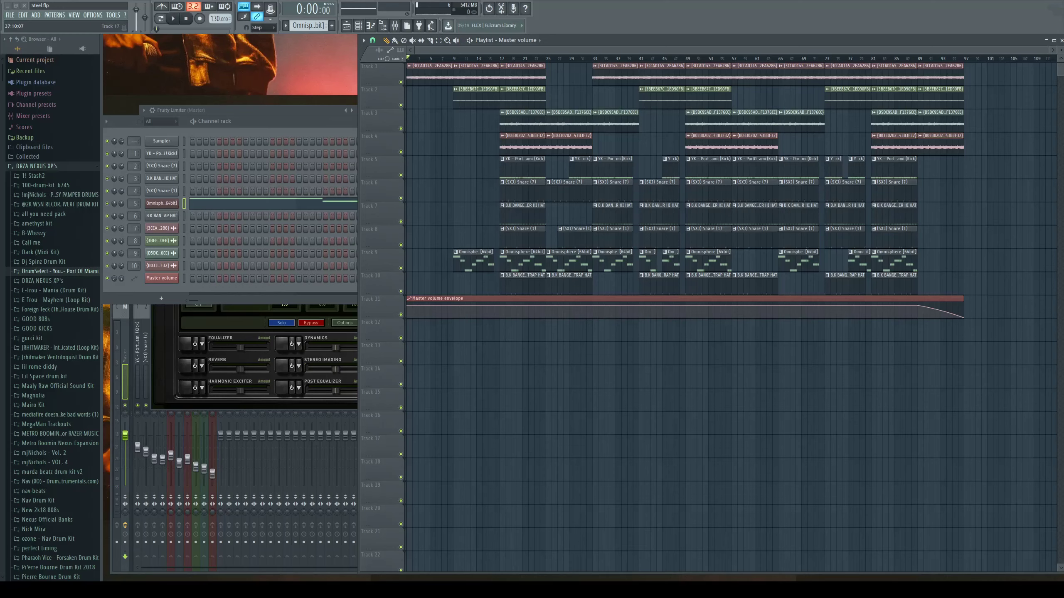
key(space)
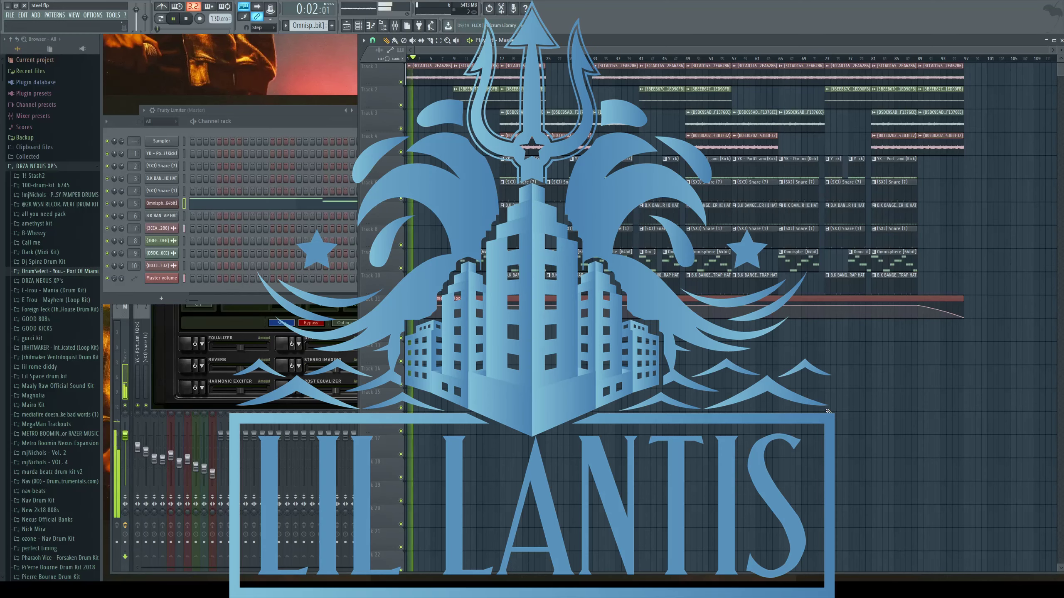